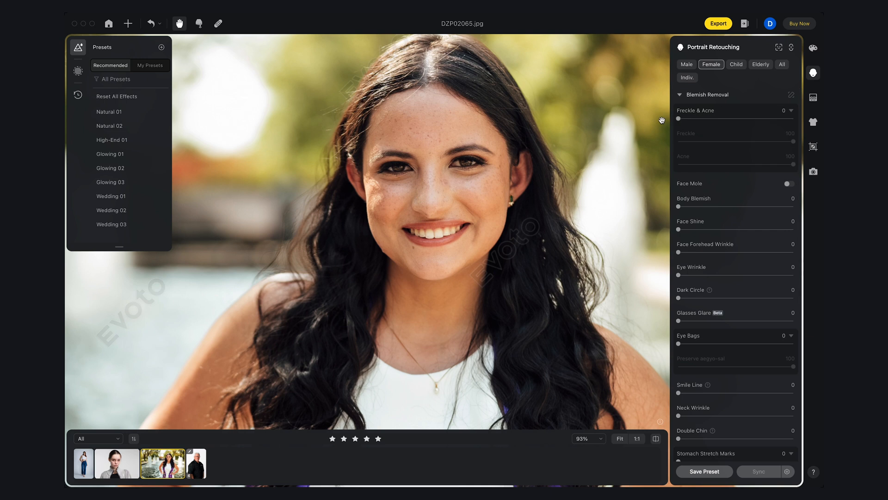
left_click(812, 74)
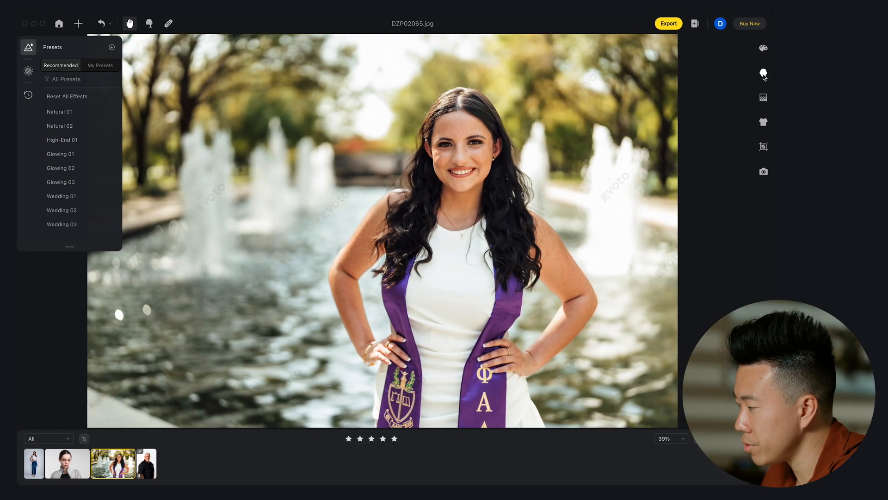
left_click(763, 73)
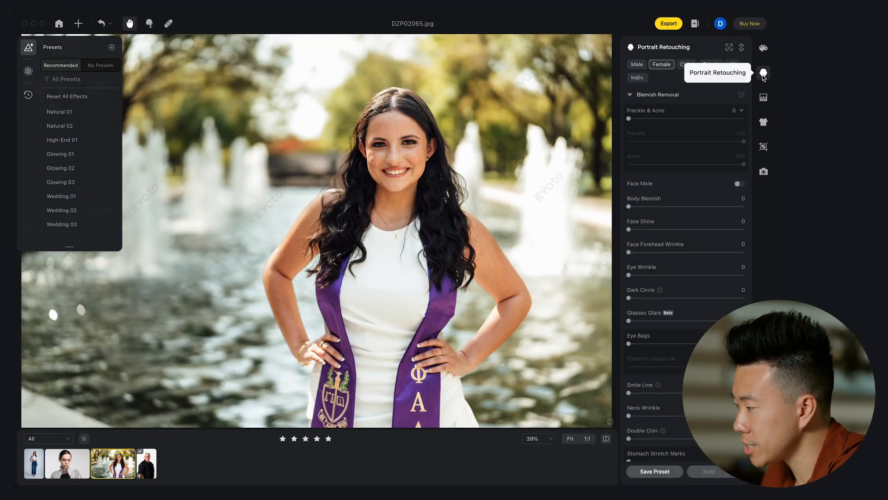
left_click(634, 96)
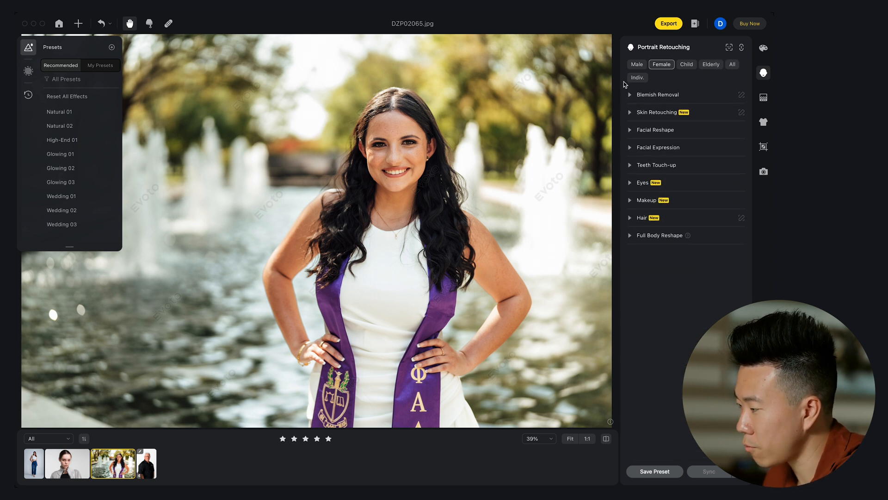
left_click(634, 96)
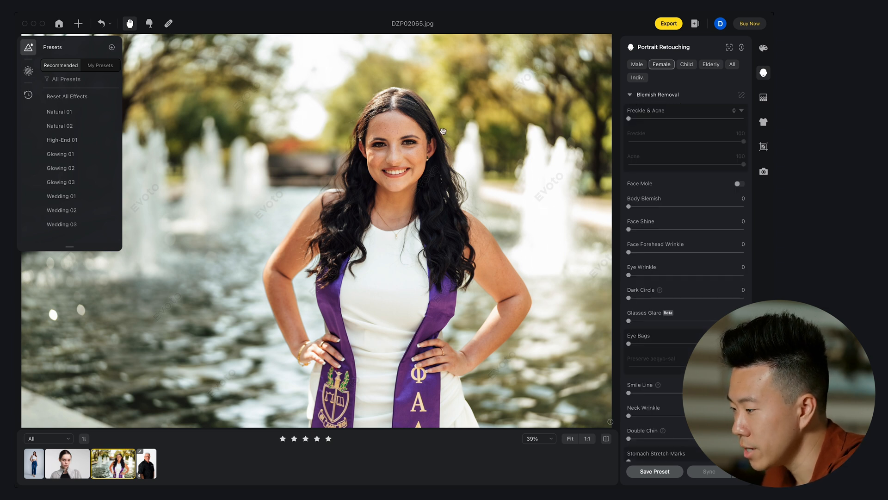
Set the Freckle & Acne removal strength to 25 and reset its Freckle sub-setting to 0.
scroll(398, 147, "up", 5)
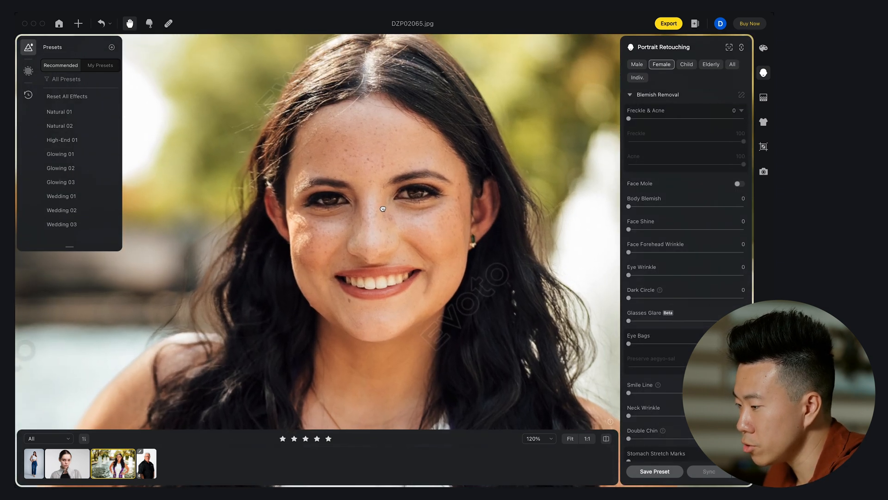
left_click_drag(463, 213, 472, 210)
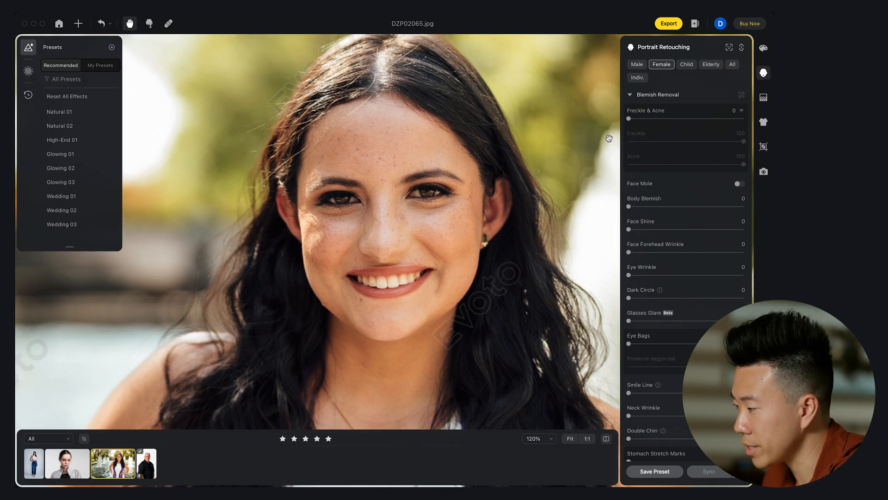
left_click_drag(629, 120, 745, 122)
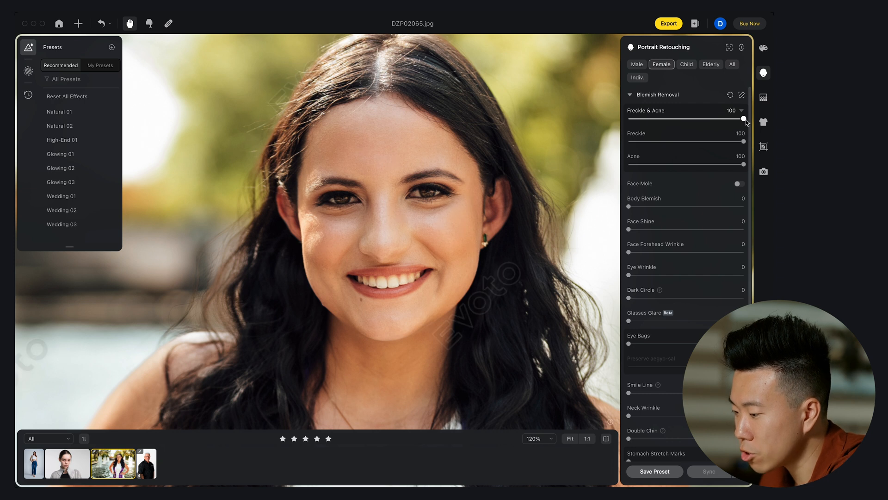
scroll(197, 243, "up", 1)
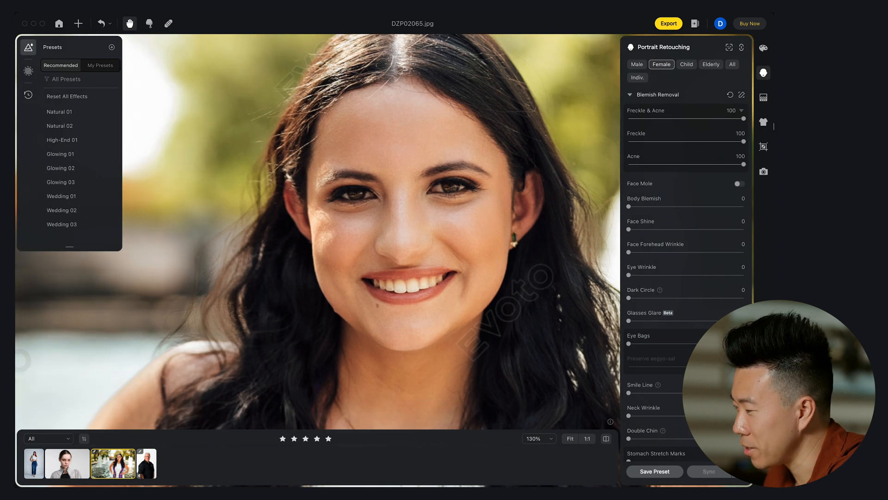
left_click_drag(744, 119, 655, 120)
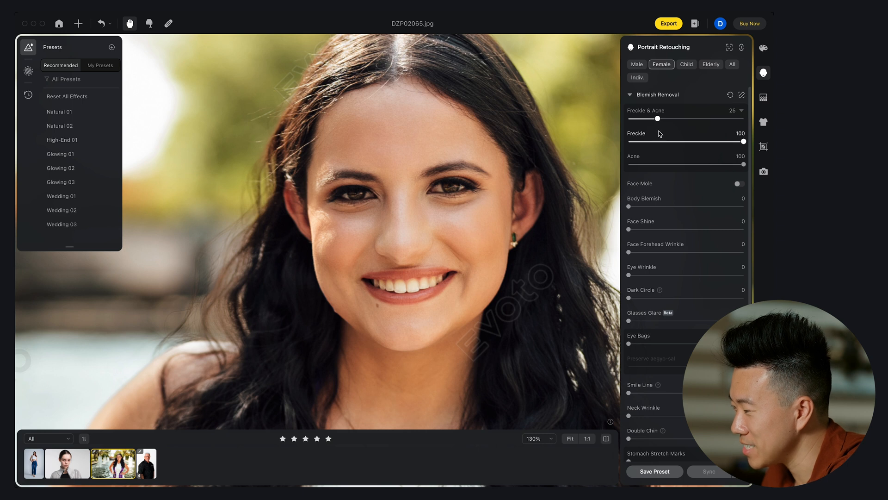
double_click(744, 142)
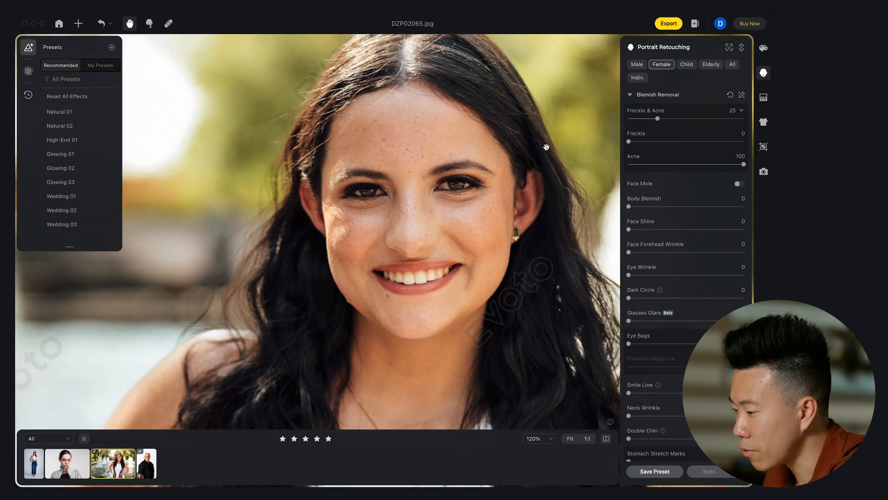
Try Body Blemish removal at 100 on the arms, and settle it at 10.
scroll(536, 148, "down", 1)
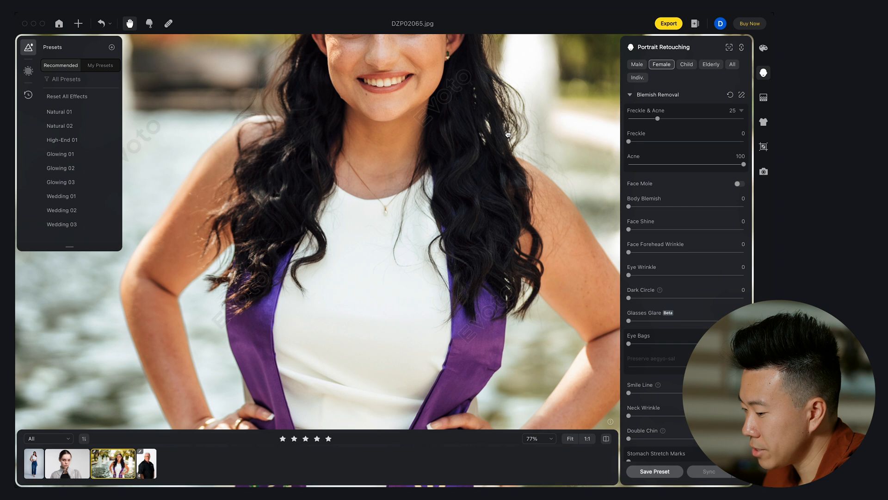
left_click_drag(527, 143, 452, 107)
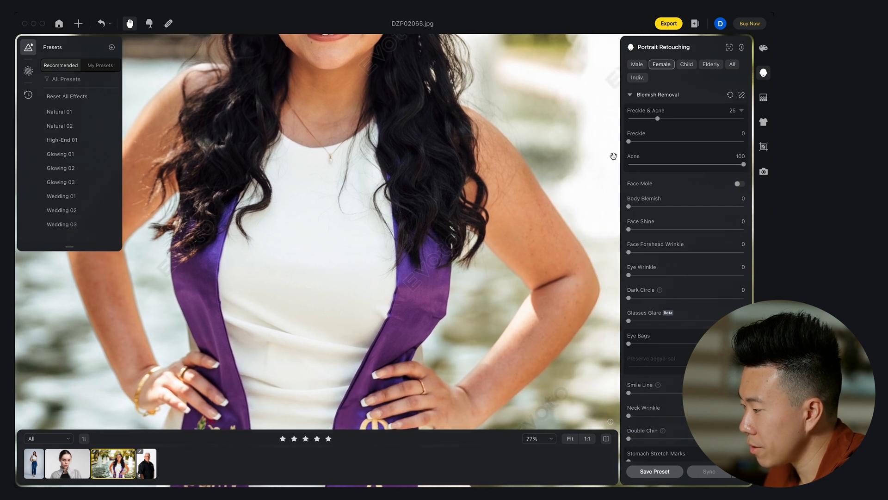
left_click_drag(629, 207, 742, 209)
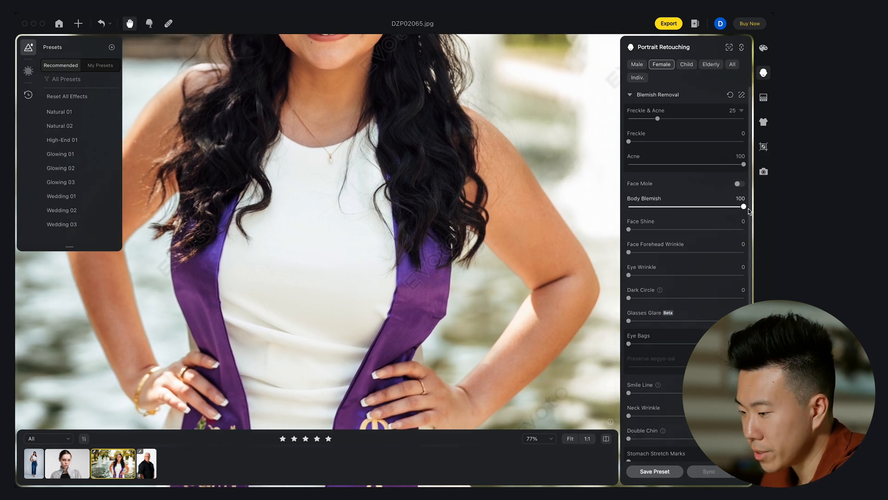
left_click_drag(570, 269, 535, 259)
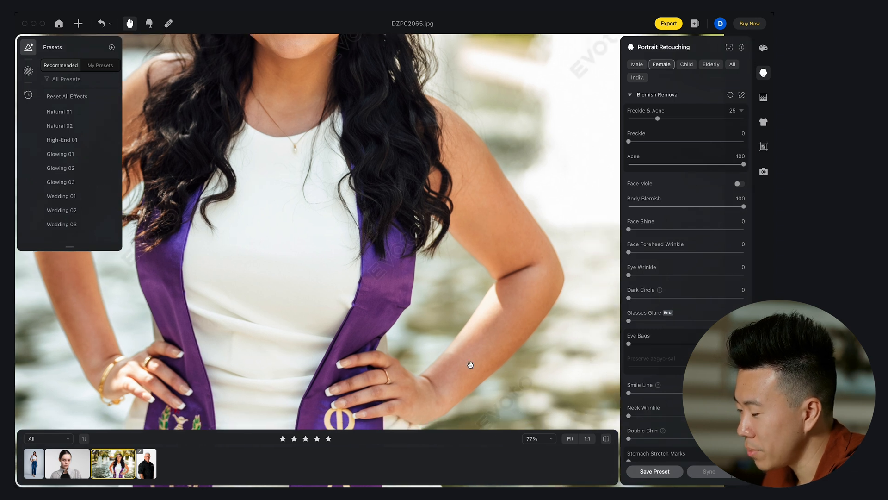
left_click_drag(742, 207, 641, 215)
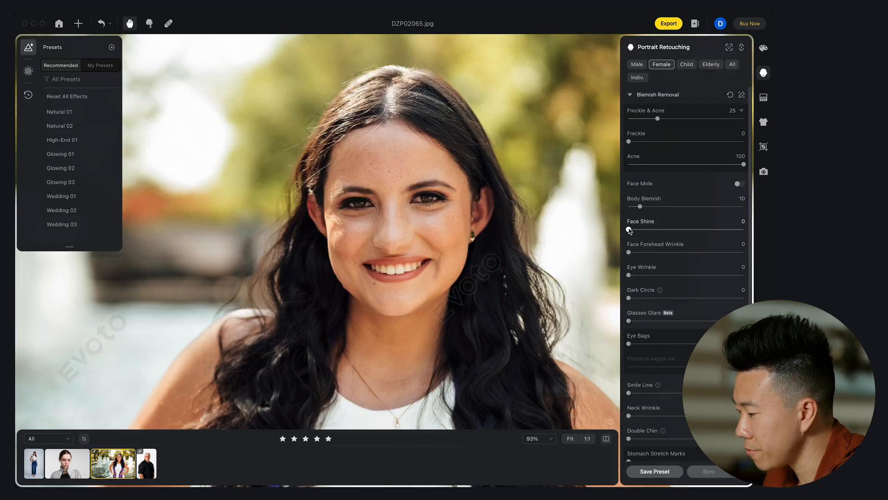
Test Face Shine reduction at its full strength of 100, and settle it at 50.
left_click_drag(629, 231, 750, 238)
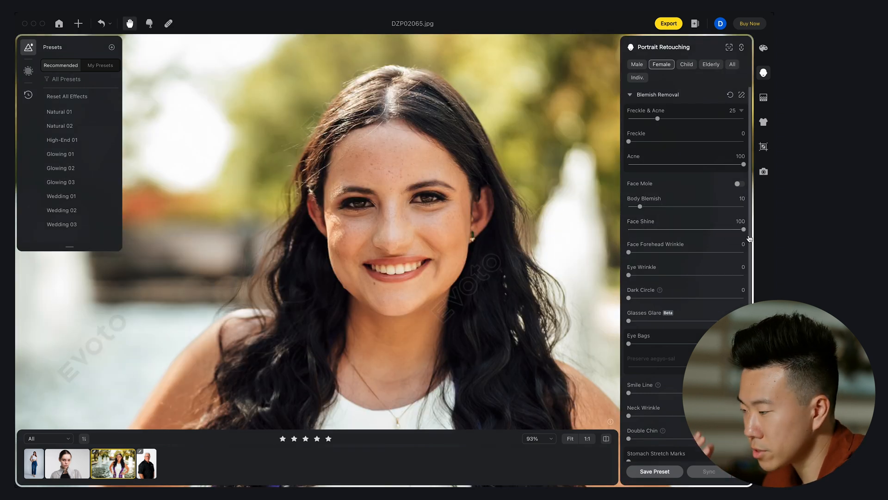
double_click(743, 229)
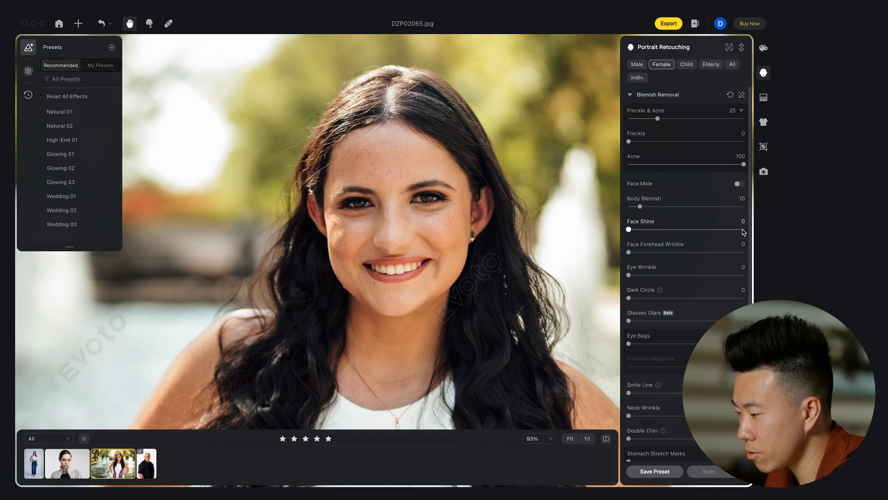
left_click_drag(654, 231, 758, 236)
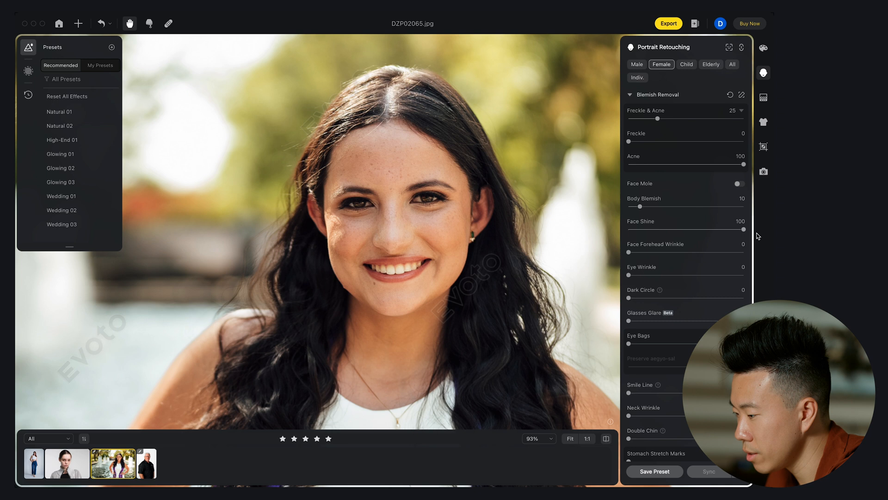
left_click_drag(737, 235, 686, 233)
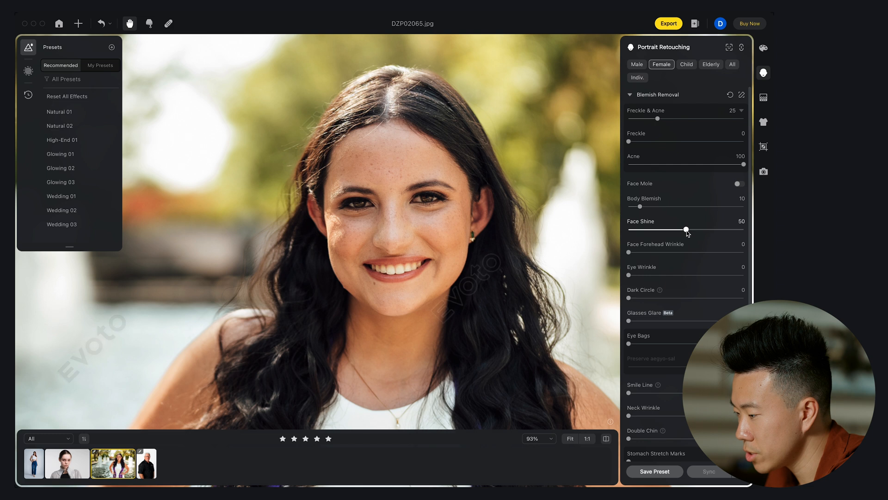
Set both Eye Wrinkle and Dark Circle removal to 50 for the area around the eyes.
scroll(571, 246, "down", 2)
left_click_drag(572, 246, 552, 227)
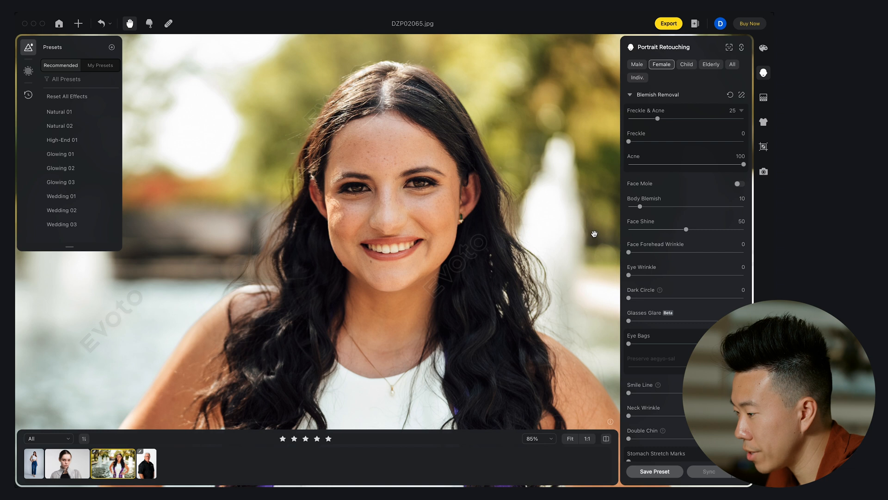
scroll(669, 283, "down", 1)
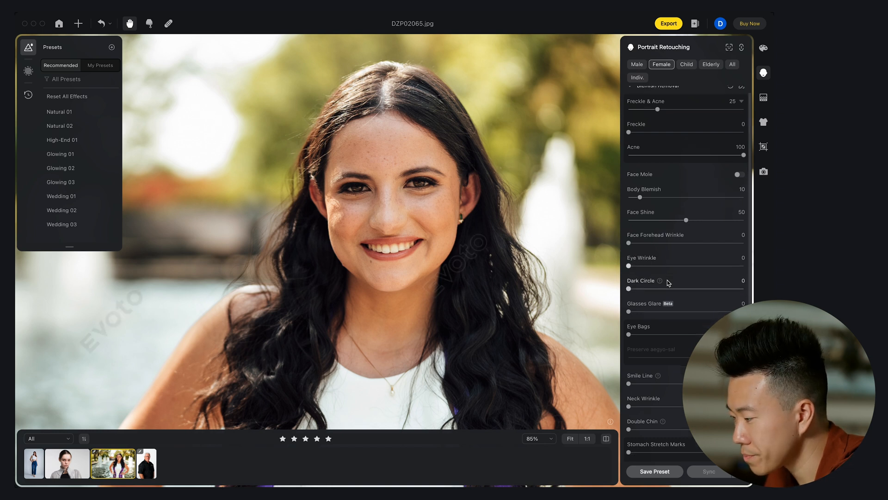
scroll(435, 217, "up", 5)
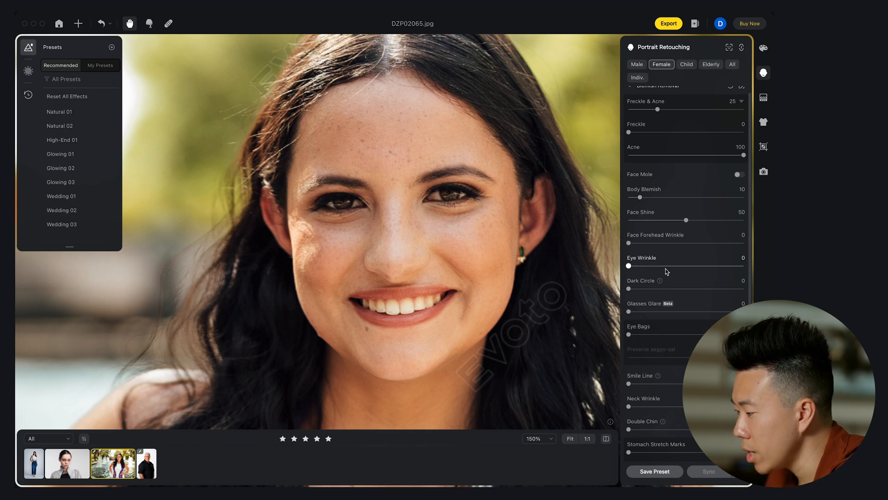
left_click_drag(634, 268, 684, 274)
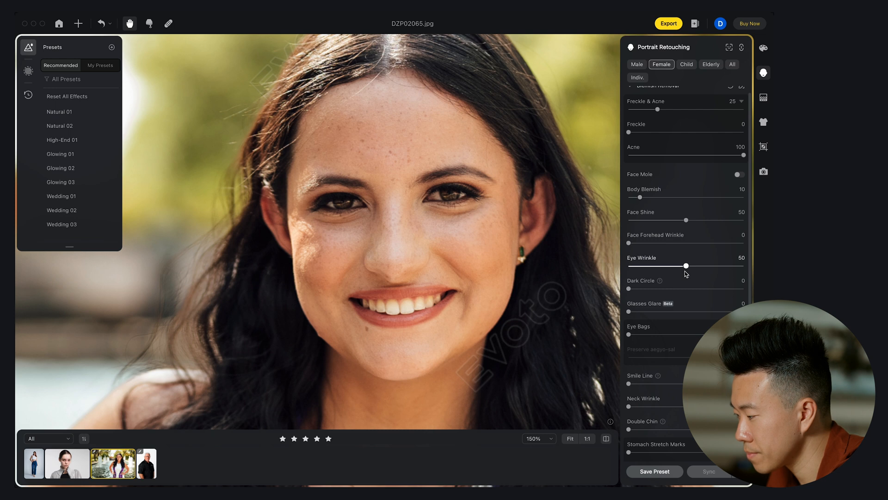
left_click_drag(630, 289, 690, 292)
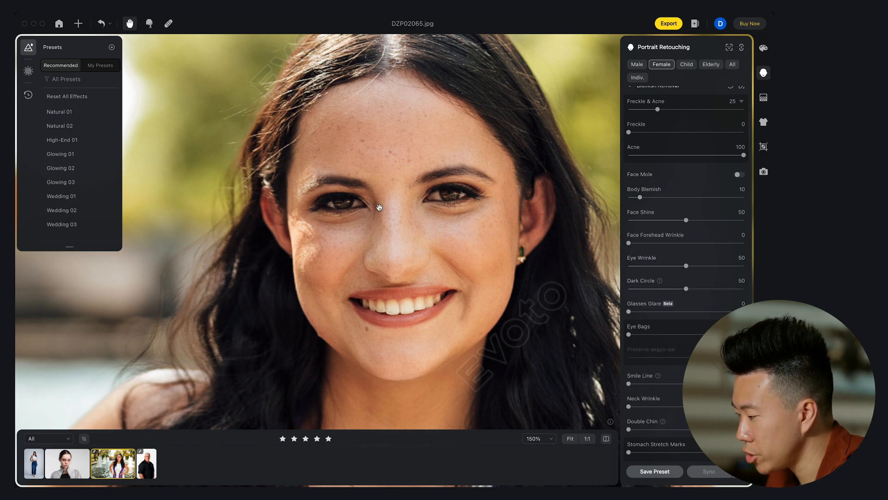
Set Eye Bags reduction to 75 and compare the face with the unedited photo.
left_click_drag(629, 334, 696, 337)
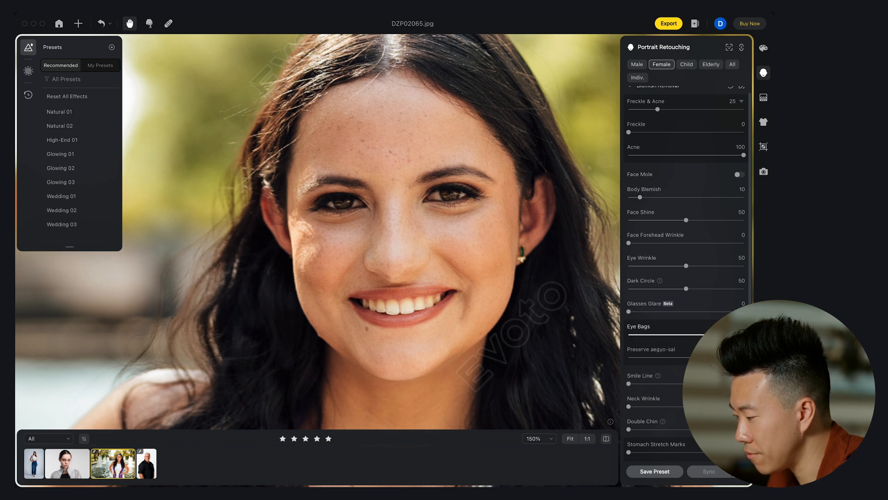
left_click_drag(551, 273, 542, 273)
key("backslash")
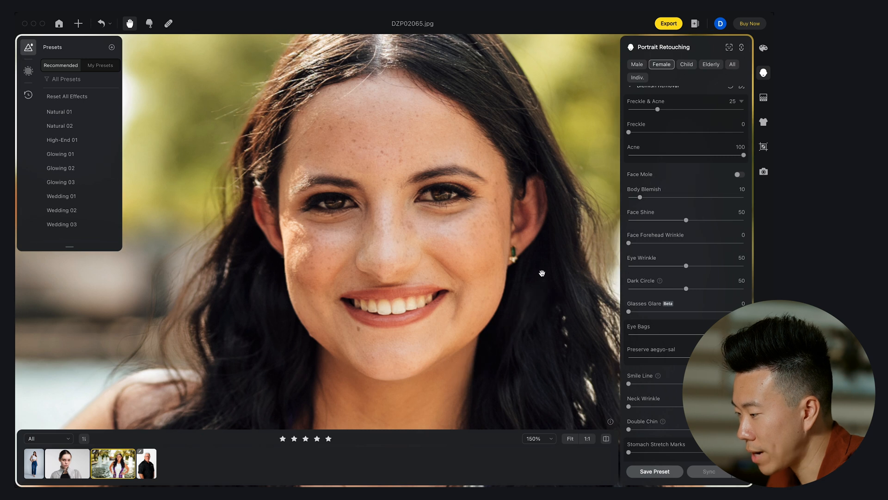
key("backslash")
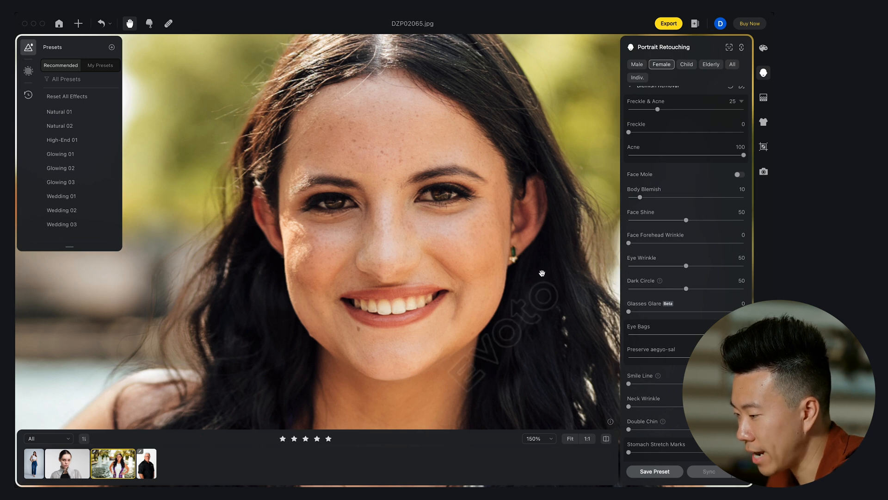
Try Smile Line reduction at 100, check the cheeks up close, and settle it at 50.
scroll(542, 272, "down", 10)
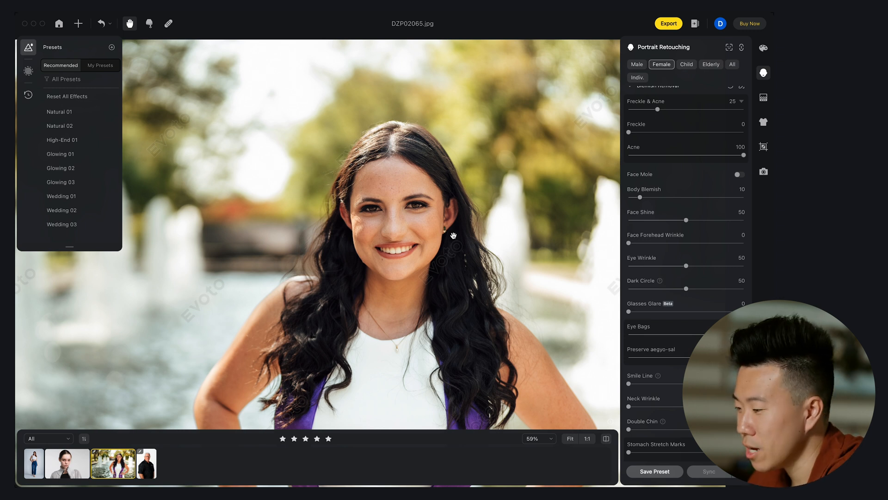
scroll(416, 217, "up", 6)
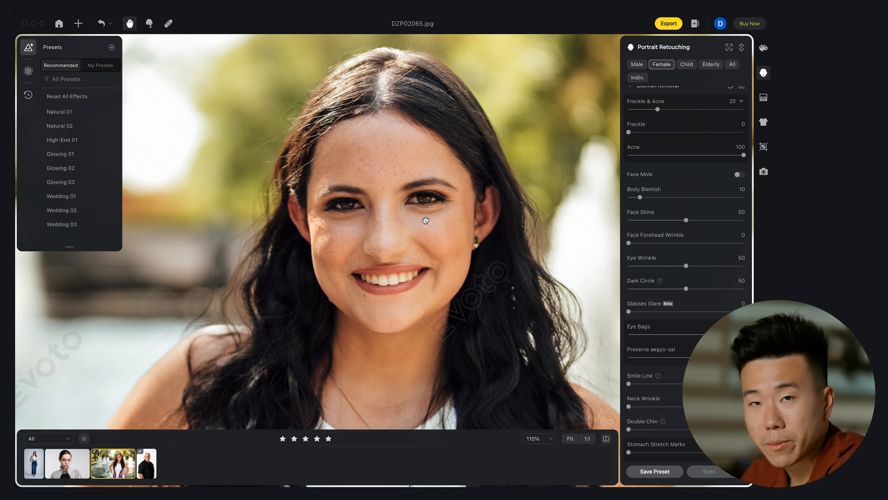
scroll(639, 323, "down", 3)
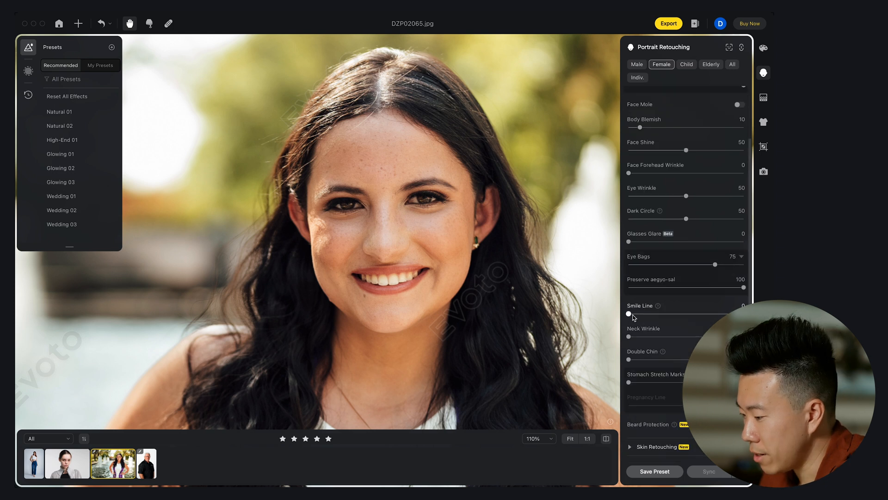
left_click_drag(632, 315, 745, 316)
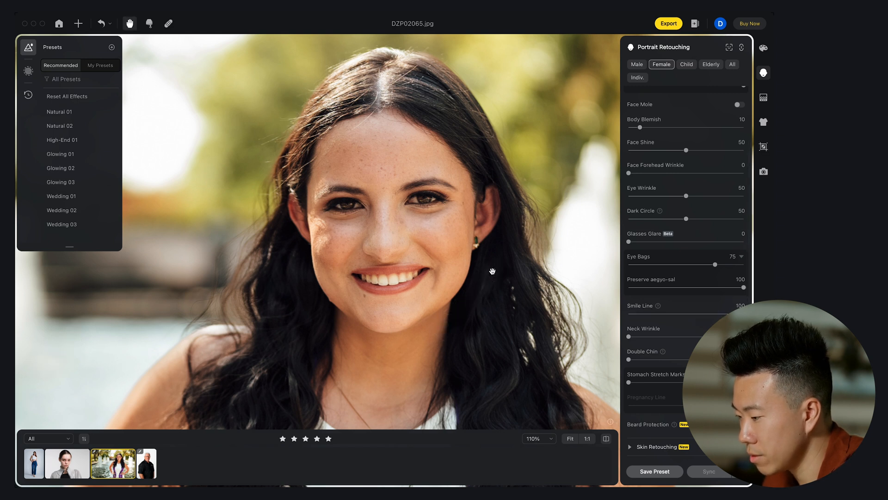
scroll(443, 263, "up", 2)
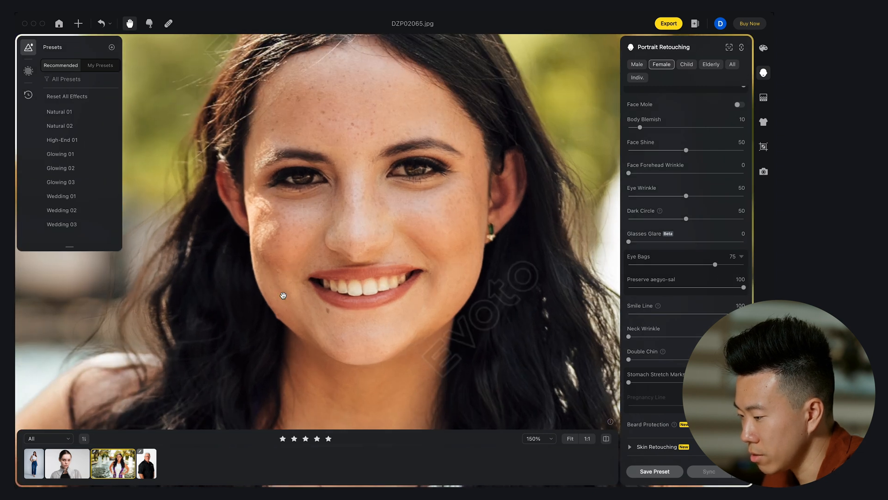
left_click_drag(743, 314, 684, 320)
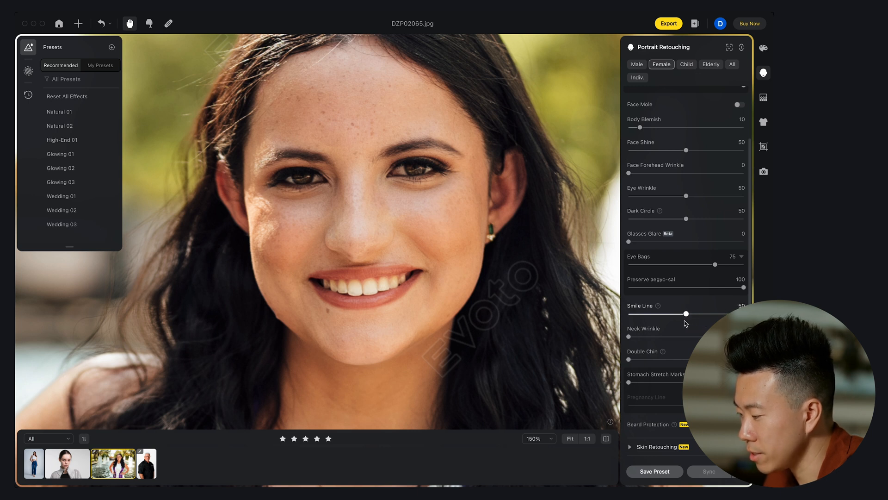
scroll(498, 288, "down", 3)
scroll(498, 289, "down", 1)
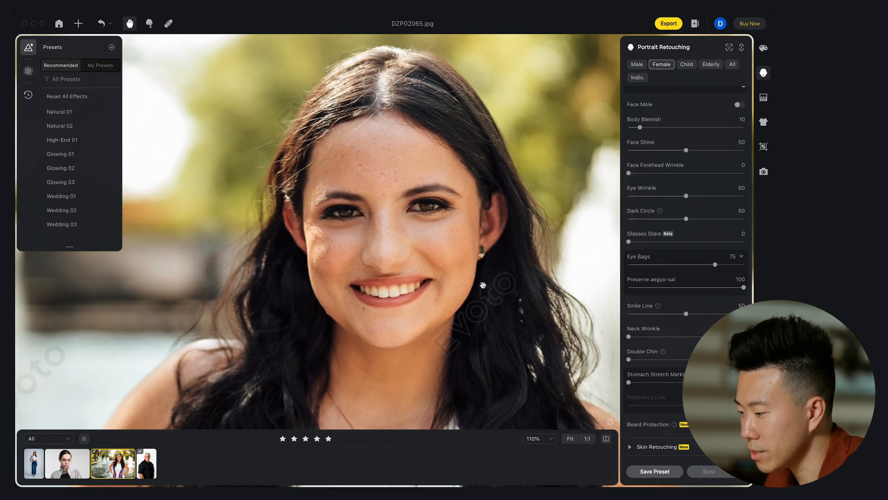
scroll(474, 291, "down", 2)
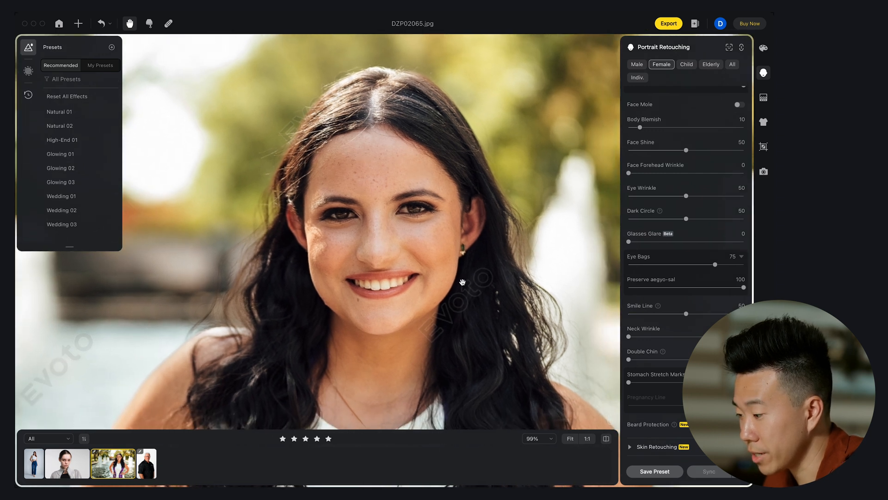
Try Neck Wrinkle removal at 100, check the neck up close, and settle it at 50.
scroll(466, 290, "down", 2)
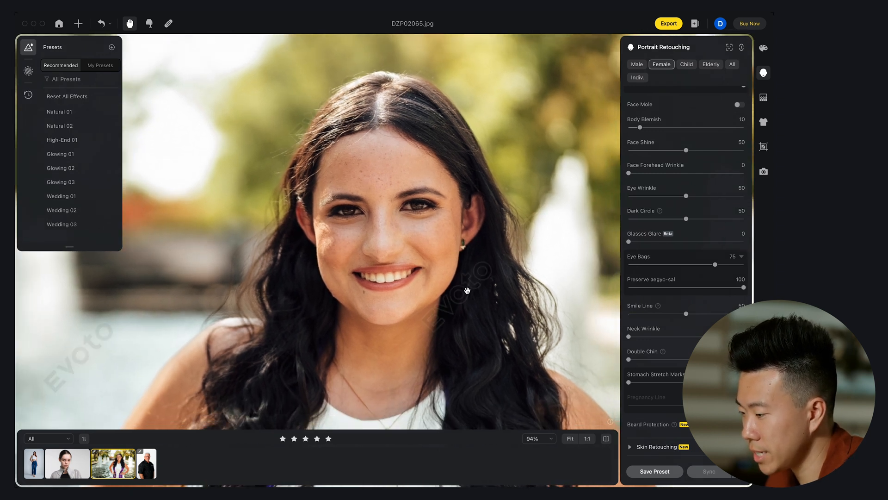
scroll(465, 285, "down", 1)
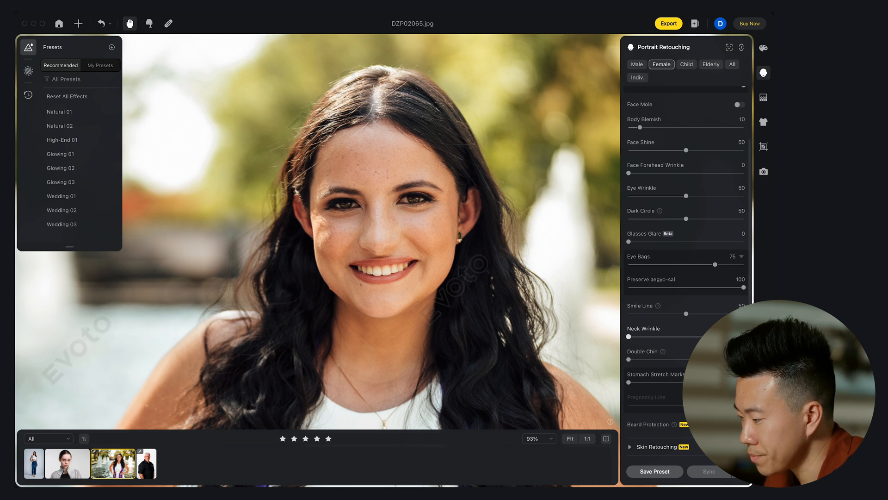
scroll(657, 334, "down", 2)
scroll(458, 293, "down", 4)
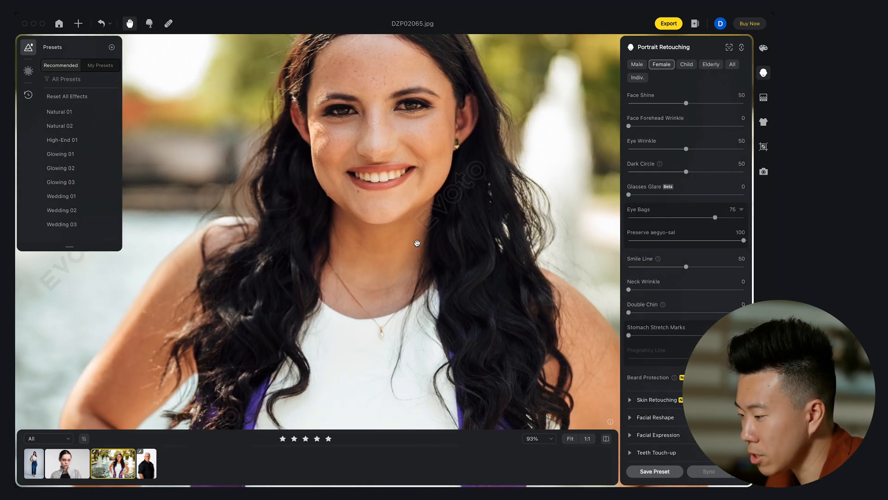
left_click_drag(685, 290, 773, 299)
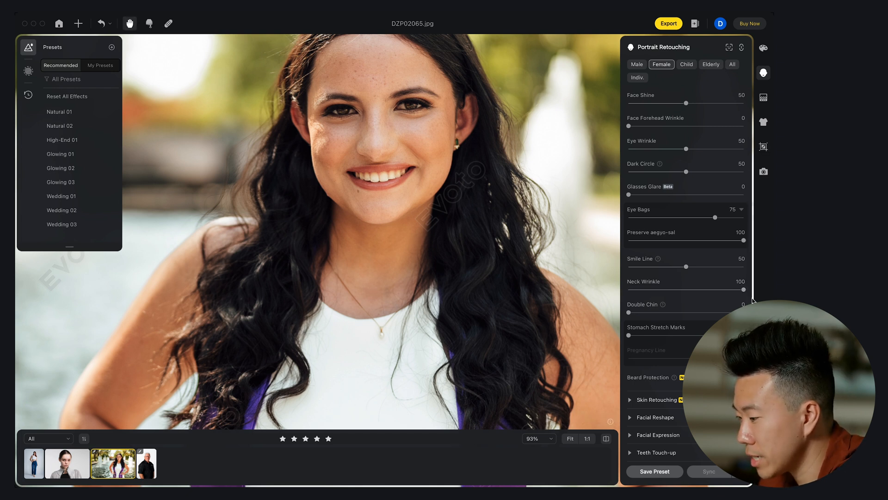
scroll(401, 250, "up", 3)
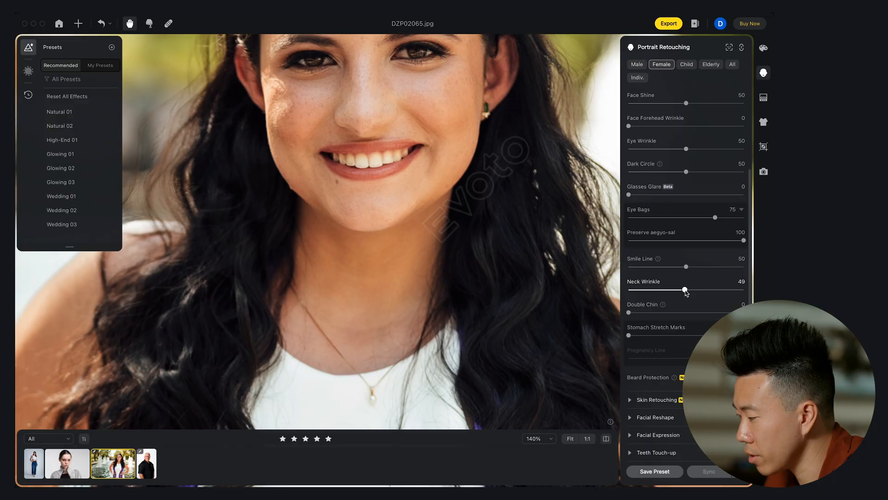
left_click_drag(685, 291, 687, 291)
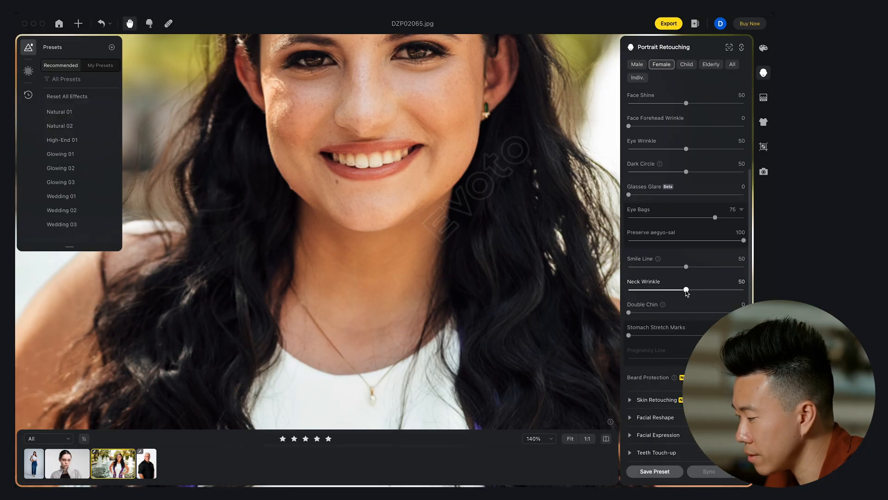
Set Double Chin reduction to 100 and check the jawline both up close and from farther out.
scroll(483, 262, "down", 2)
left_click_drag(478, 277, 475, 278)
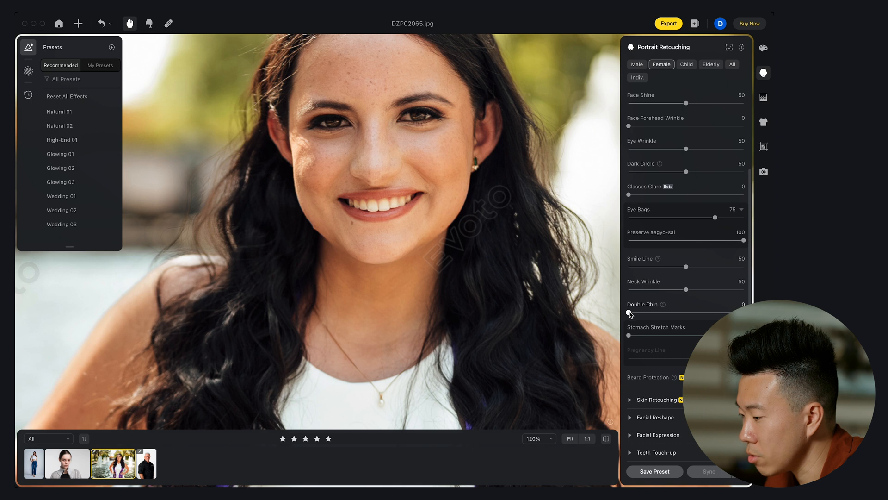
left_click_drag(629, 313, 744, 312)
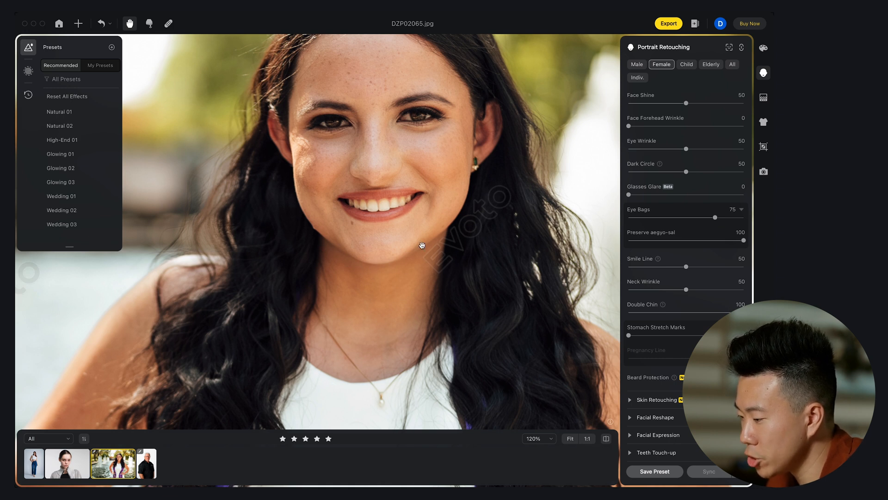
scroll(398, 301, "down", 5)
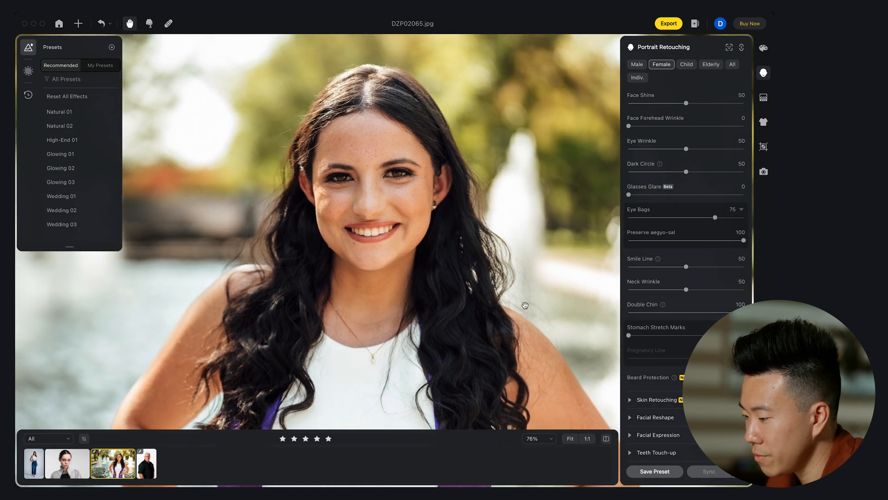
scroll(525, 305, "up", 5)
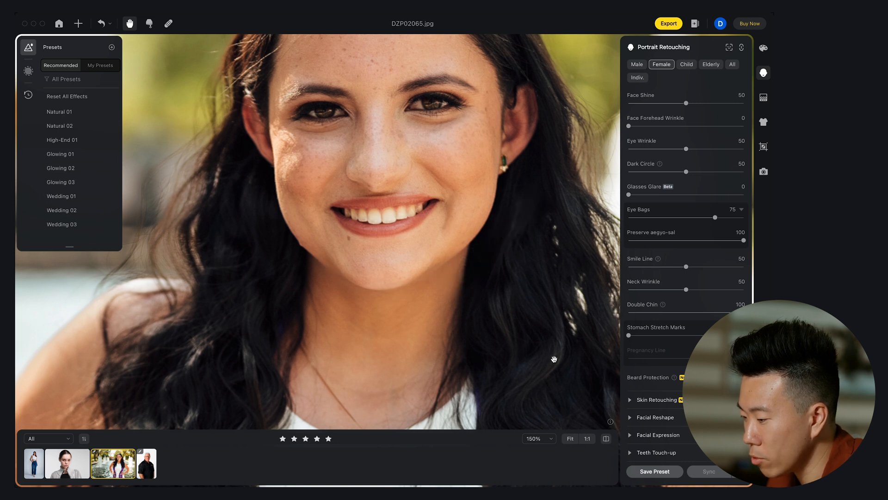
scroll(554, 359, "down", 5)
scroll(501, 341, "down", 2)
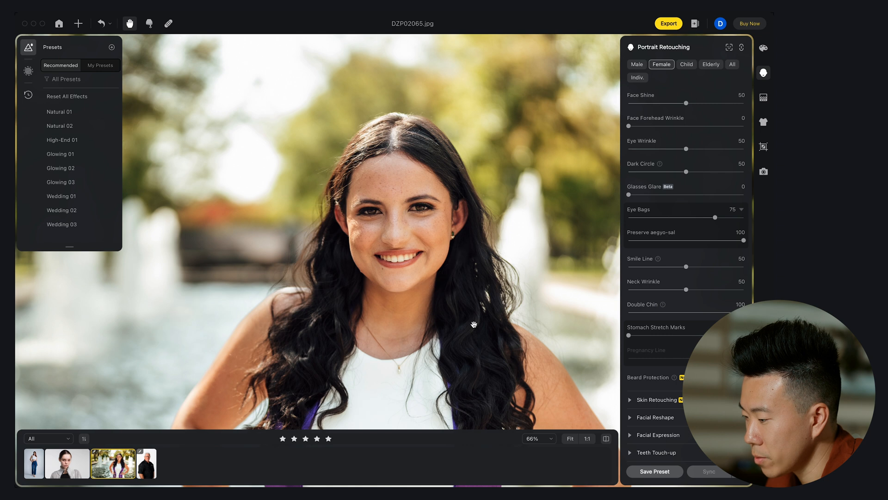
Test Smooth Face Skin (Dodge & Burn) at 100 on the face, and settle it at 30 to keep the freckles.
scroll(413, 312, "up", 2)
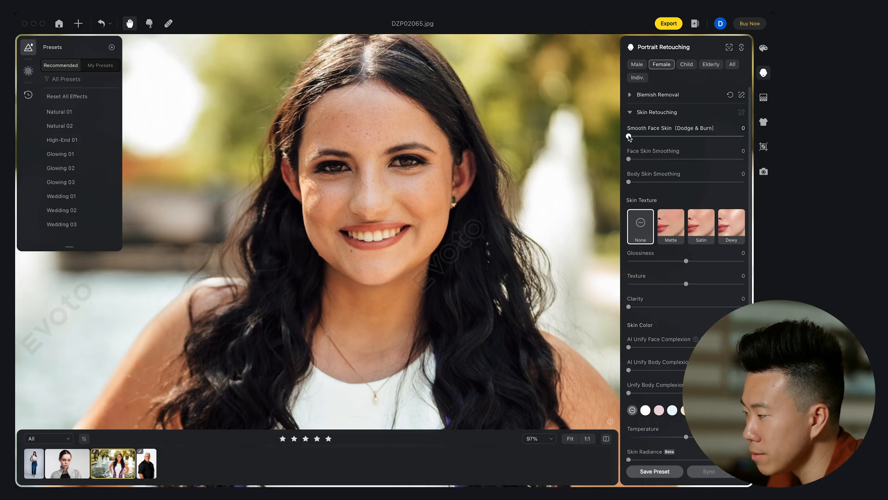
left_click_drag(647, 138, 767, 140)
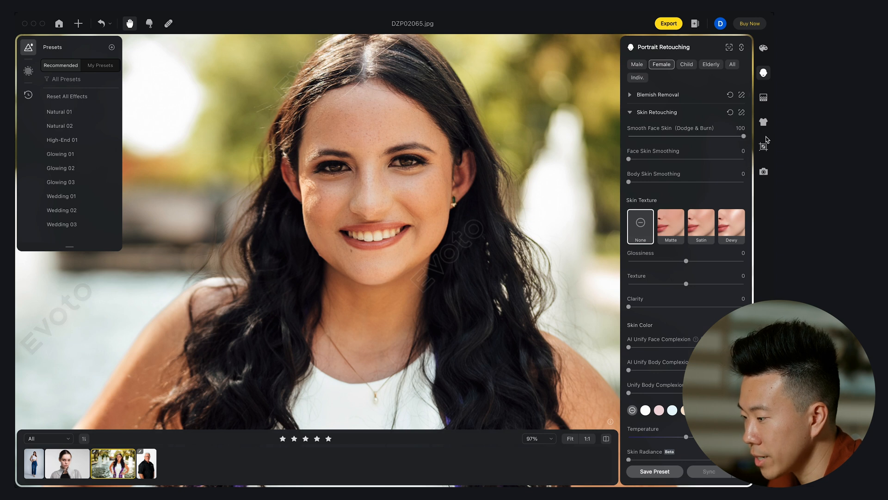
scroll(522, 159, "down", 4)
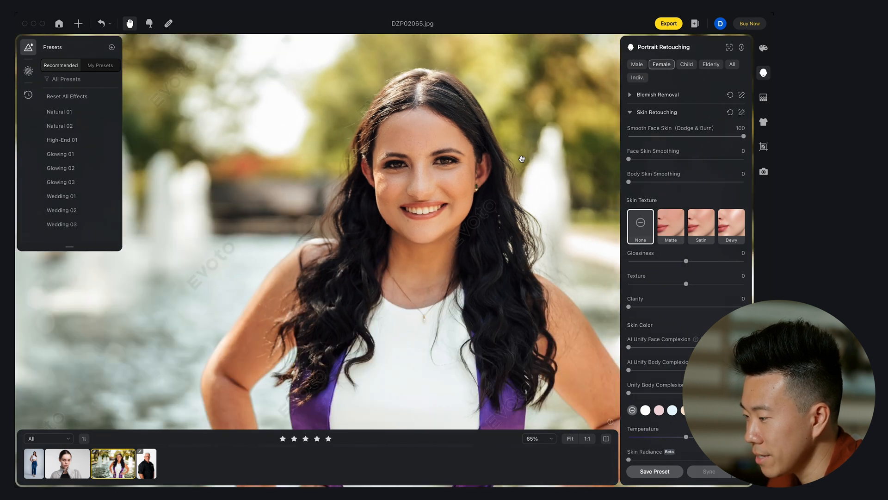
scroll(444, 173, "up", 3)
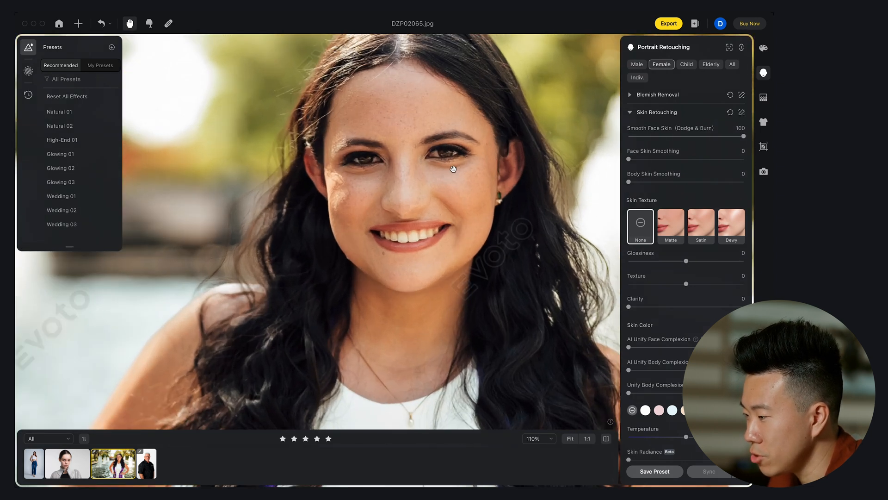
scroll(432, 195, "up", 2)
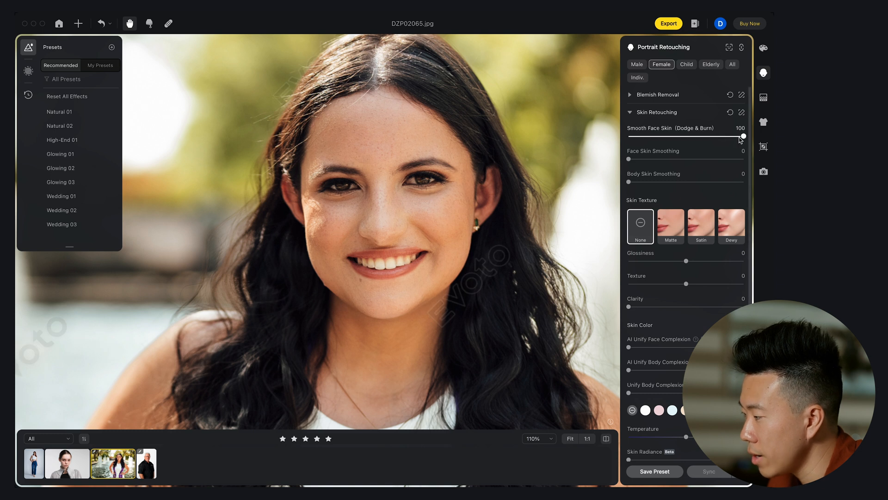
left_click_drag(744, 138, 665, 141)
left_click_drag(550, 179, 516, 183)
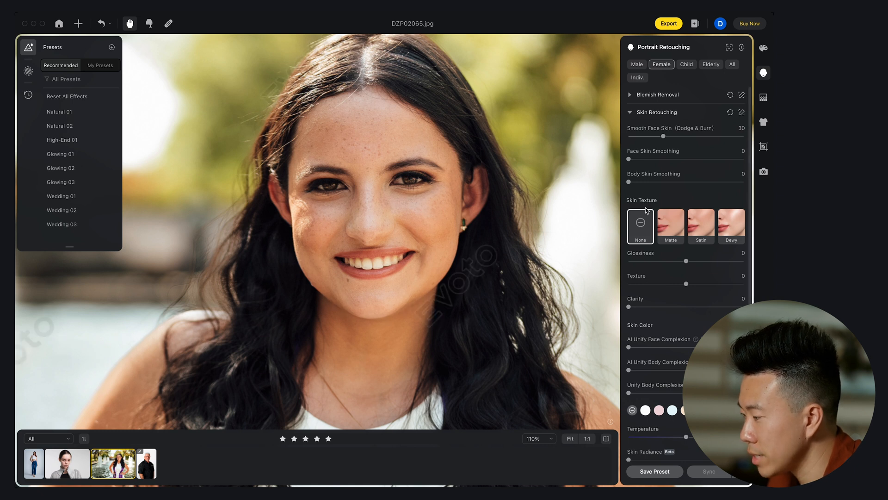
Try Face Skin Smoothing at its full strength of 100, and reduce it to 25.
scroll(517, 224, "down", 1)
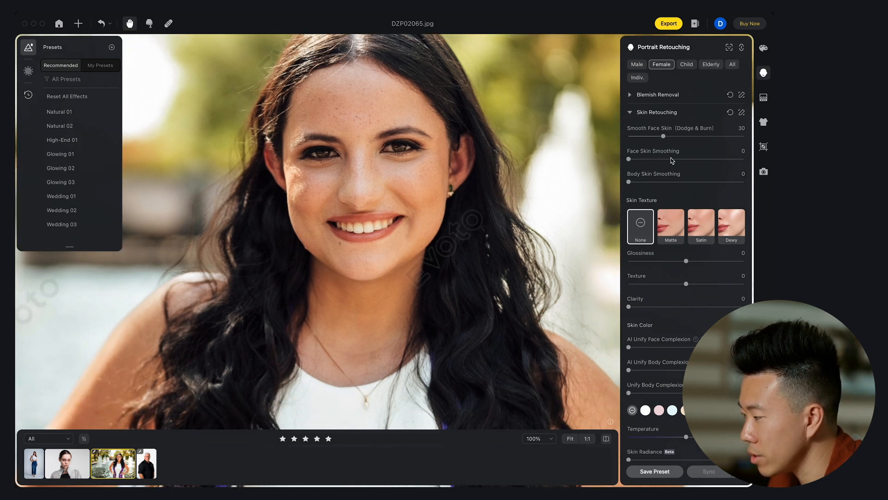
left_click_drag(629, 159, 633, 159)
left_click_drag(696, 167, 759, 167)
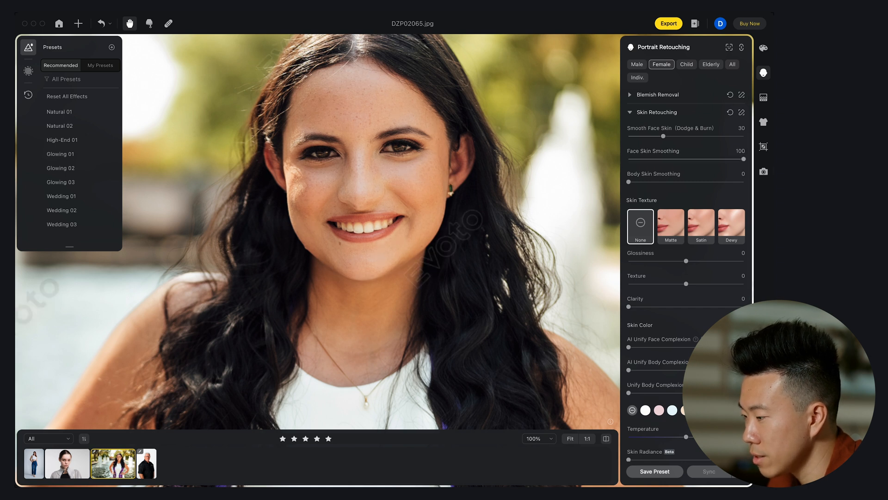
left_click_drag(744, 159, 661, 164)
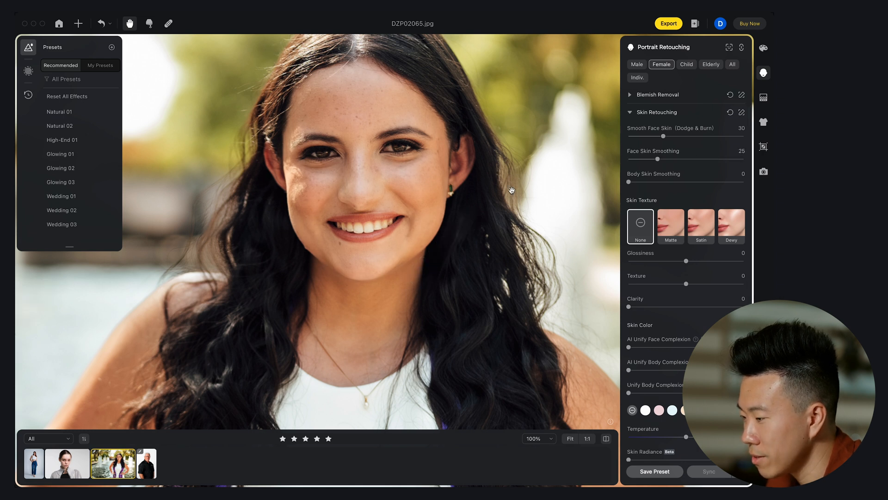
Test Body Skin Smoothing at 100 while viewing the arm and hand up close, and settle it at 25.
scroll(545, 210, "down", 3)
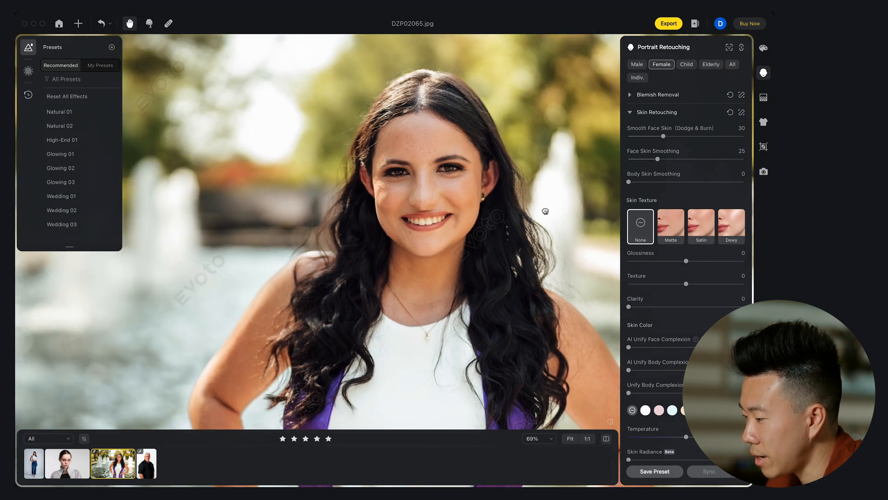
scroll(460, 112, "down", 2)
left_click_drag(499, 165, 452, 106)
scroll(510, 193, "up", 5)
left_click_drag(510, 192, 504, 147)
left_click_drag(628, 182, 746, 184)
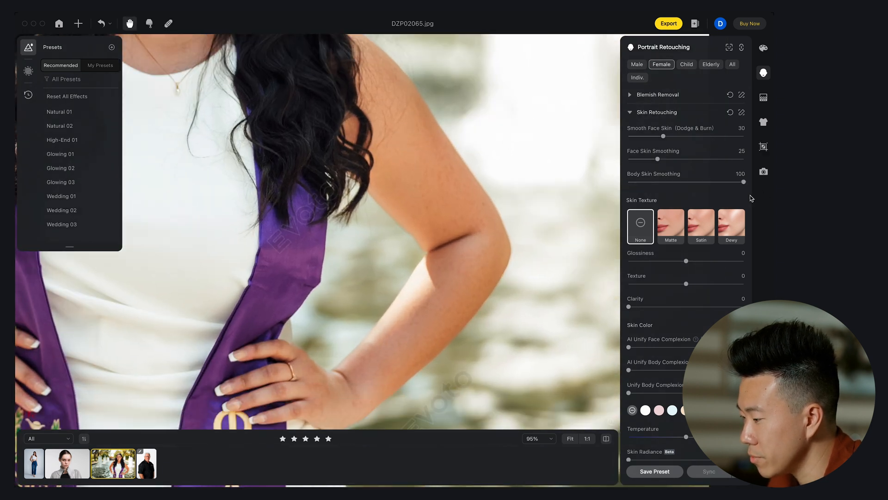
left_click_drag(744, 183, 661, 185)
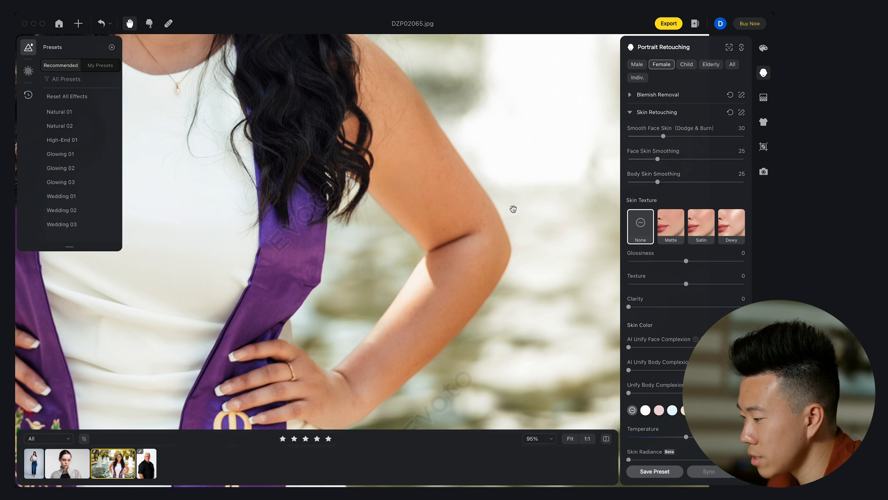
Compare the Satin, Matte and Dewy skin textures on the face, and keep Satin.
scroll(511, 206, "down", 5)
scroll(509, 289, "down", 3)
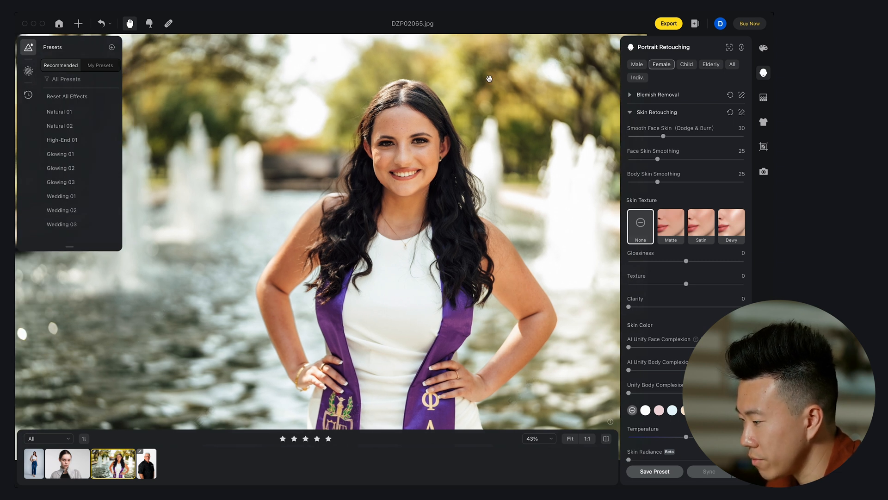
scroll(678, 200, "down", 2)
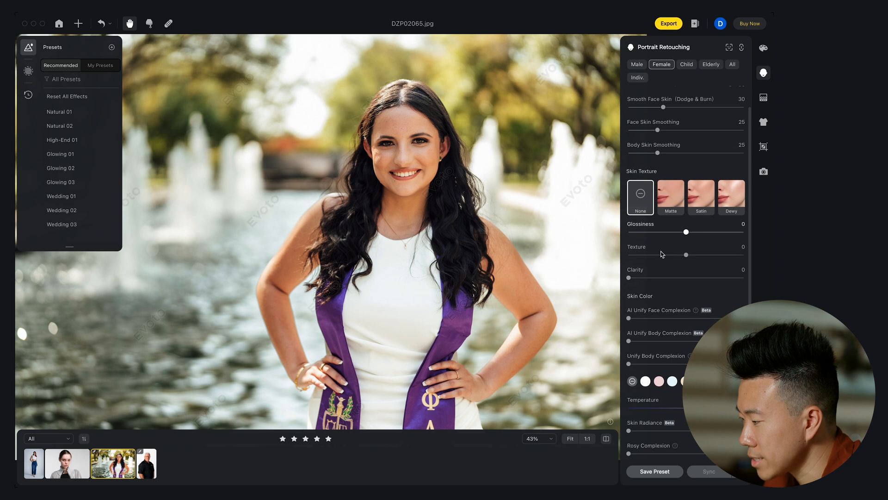
scroll(404, 171, "up", 6)
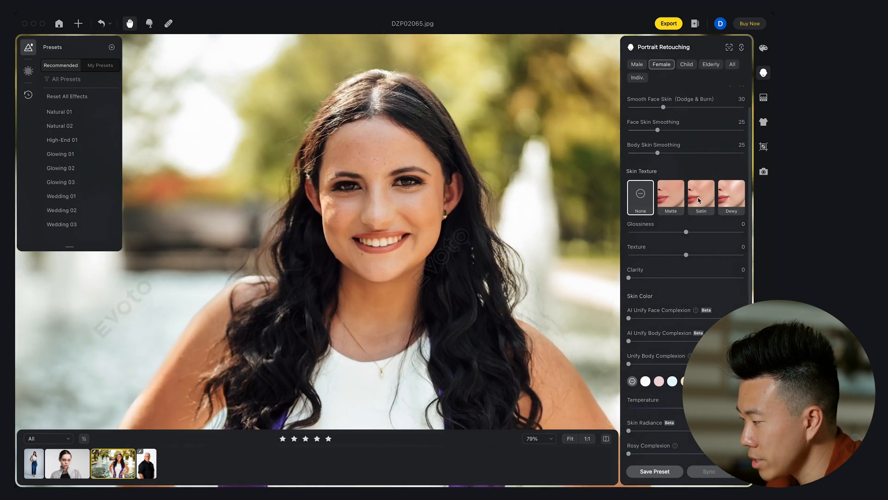
left_click(702, 204)
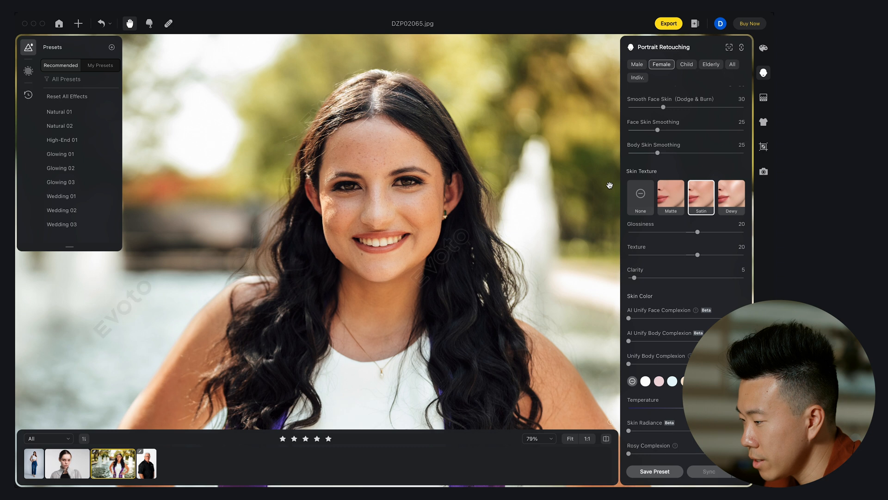
left_click(640, 205)
left_click(671, 200)
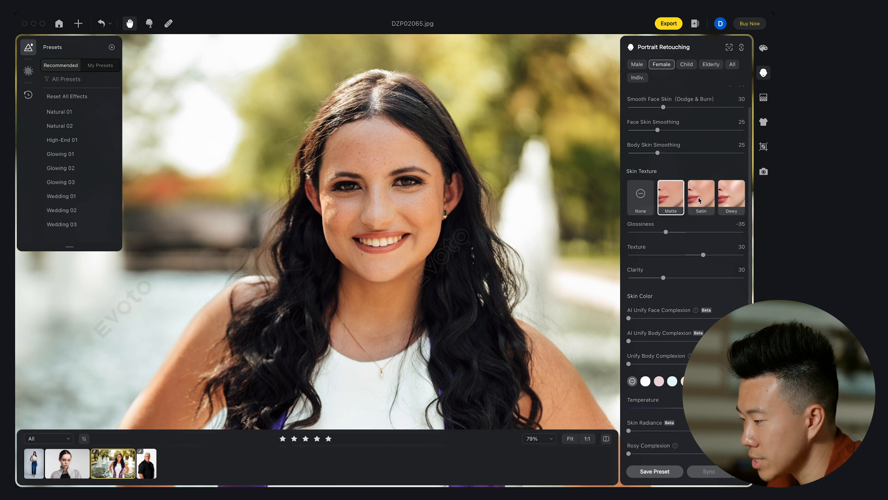
left_click(736, 201)
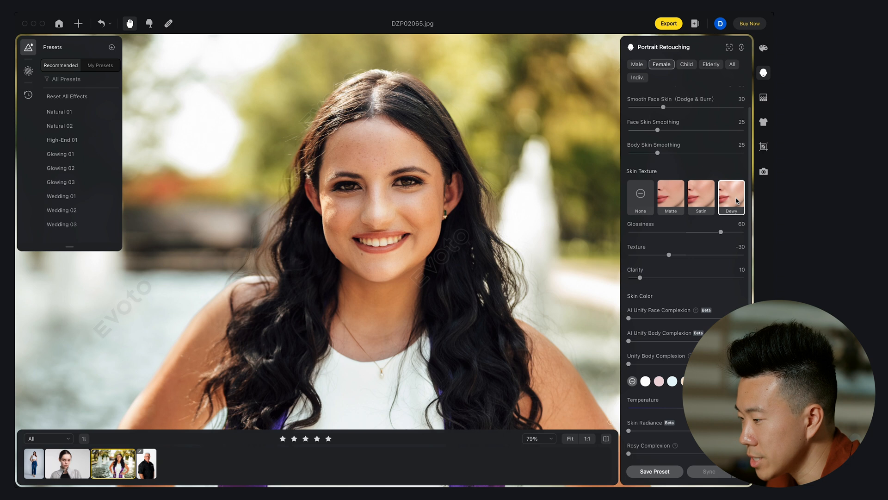
left_click(702, 197)
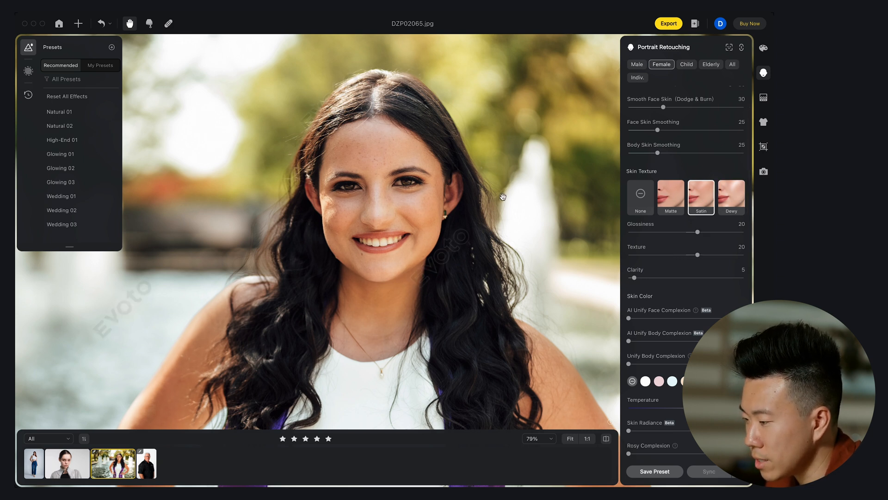
Set AI Unify Face Complexion to 100 under Skin Color and inspect the face up close.
left_click_drag(549, 217, 554, 219)
scroll(660, 286, "down", 5)
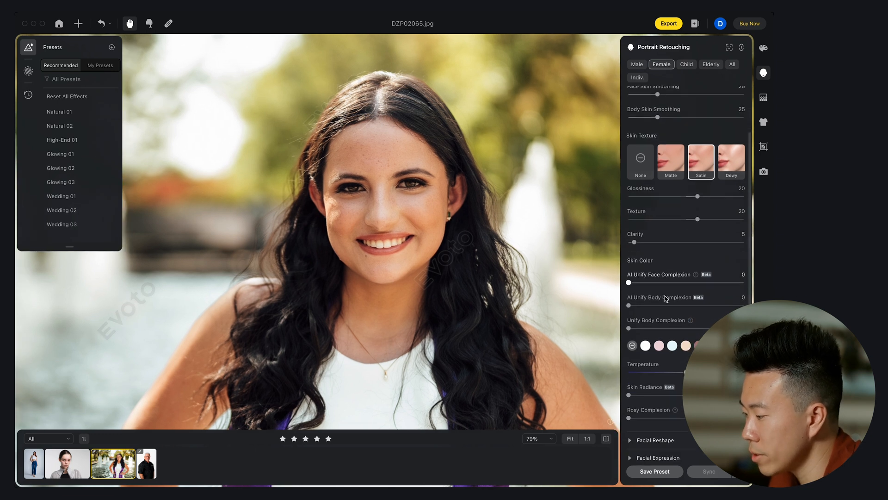
scroll(442, 204, "down", 3)
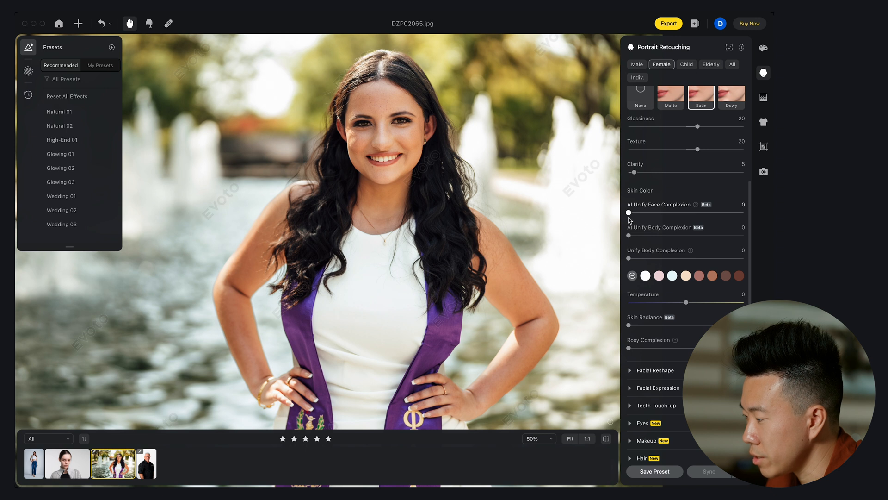
left_click_drag(628, 213, 745, 213)
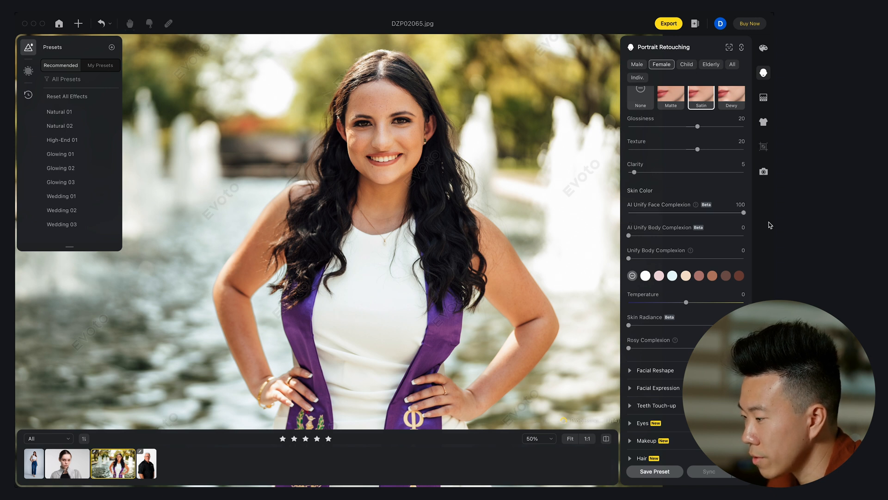
scroll(457, 150, "up", 4)
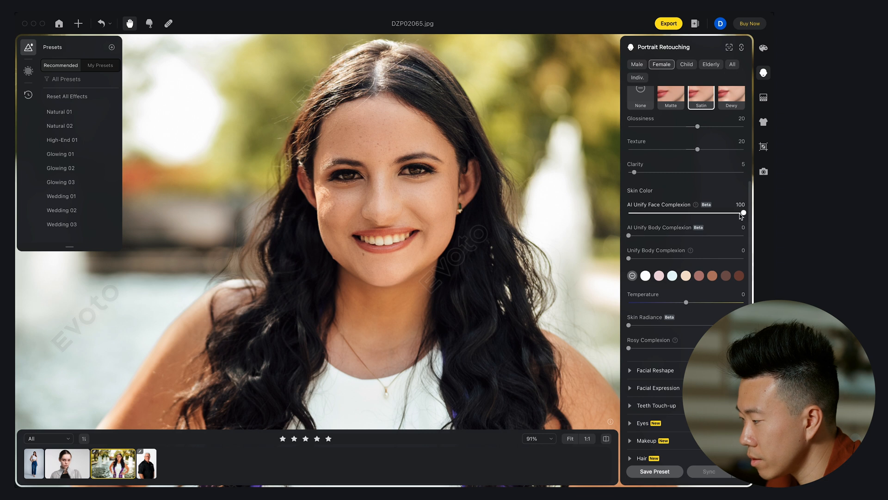
mouse_move(744, 212)
left_mouse_down()
mouse_move(626, 224)
mouse_move(755, 225)
left_mouse_up()
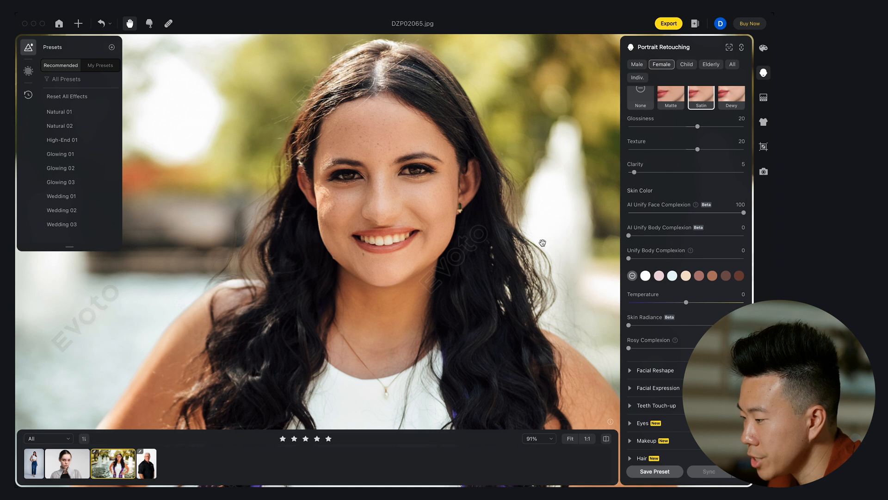
Try AI Unify Body Complexion at 100, and compare the arms and body with and without it.
scroll(596, 261, "down", 5)
left_click_drag(596, 261, 488, 119)
left_click_drag(628, 235, 744, 235)
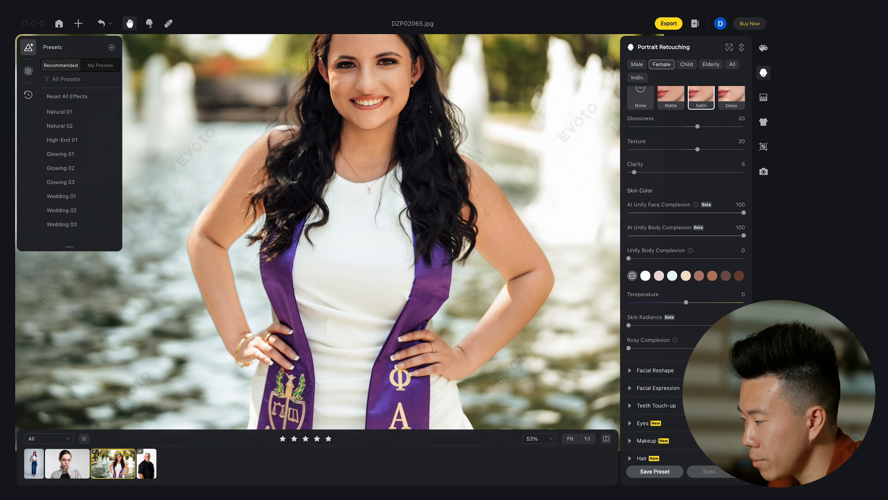
left_click_drag(743, 235, 628, 235)
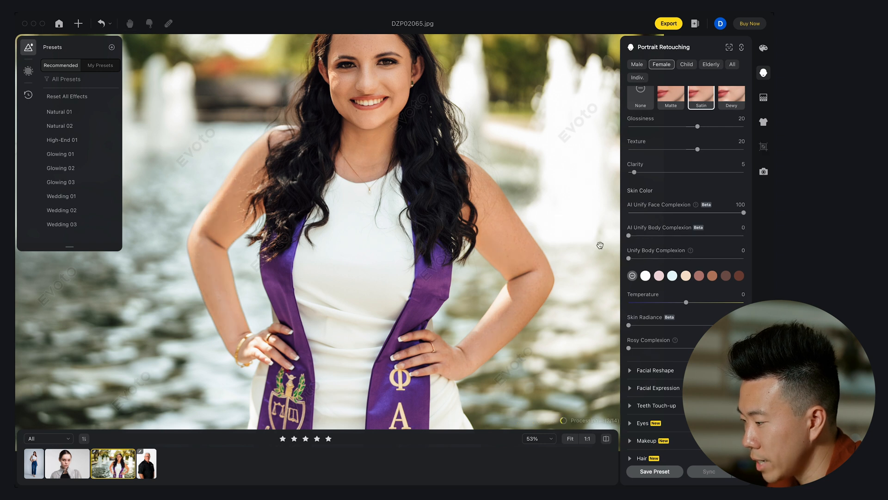
key("super+z")
key("super+shift+z")
key("super+z")
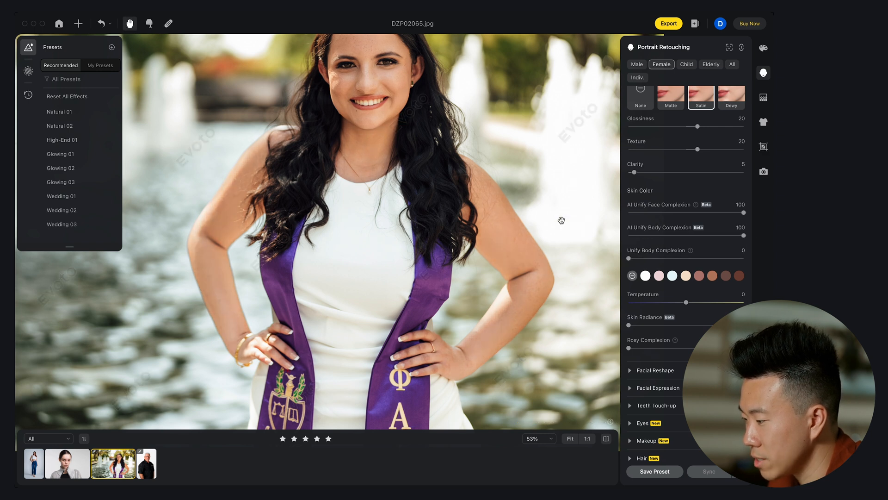
scroll(459, 222, "down", 5)
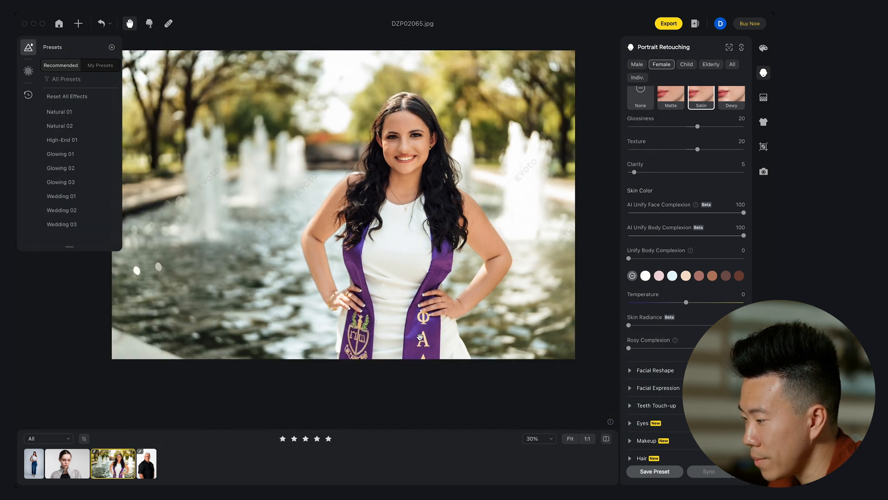
left_click(477, 269)
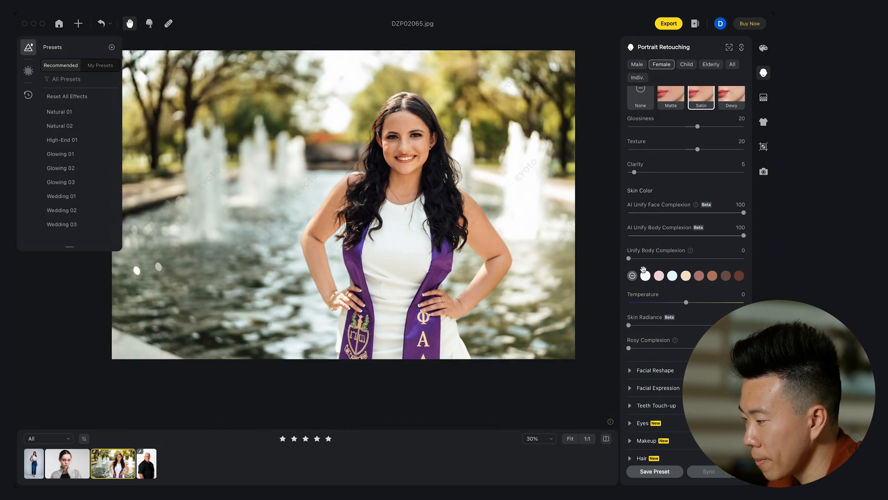
Set both AI Unify Body Complexion and AI Unify Face Complexion to 25.
left_click_drag(743, 235, 655, 240)
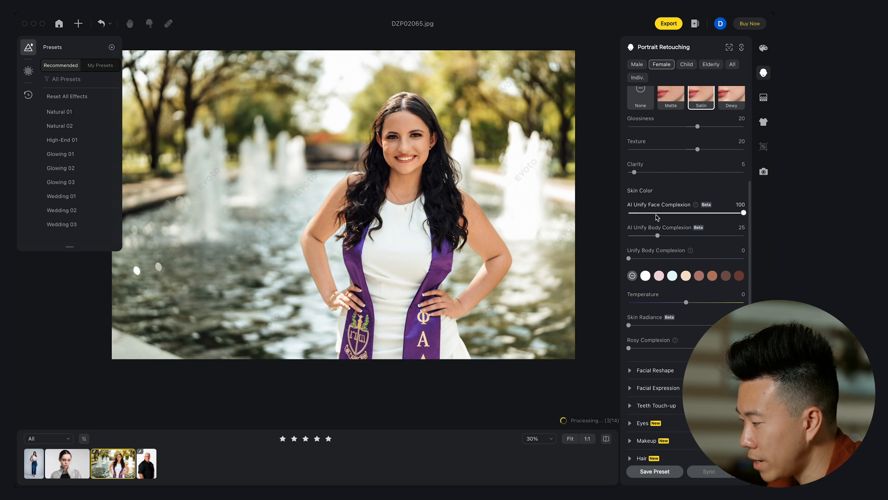
left_click(658, 213)
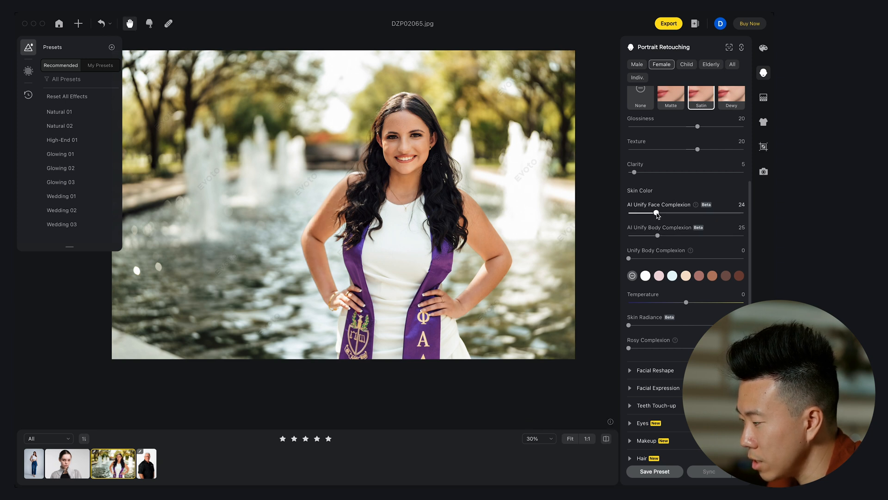
left_click_drag(512, 207, 507, 215)
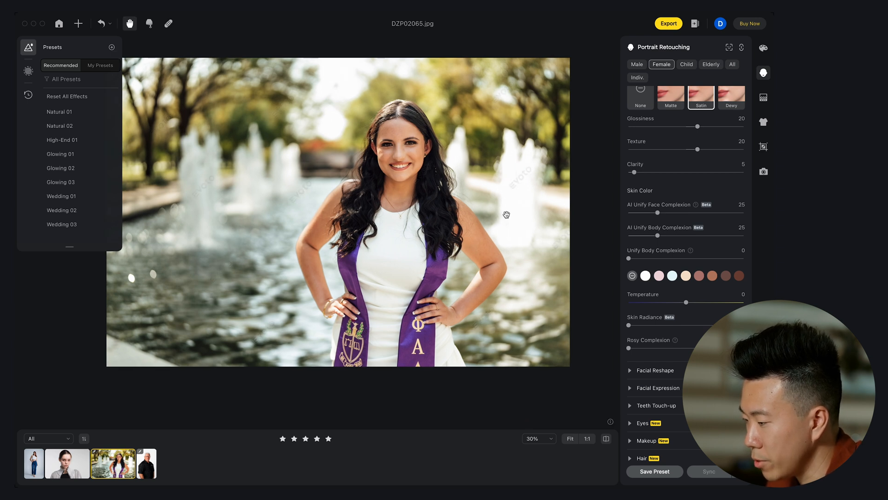
left_click_drag(507, 215, 512, 231)
scroll(516, 288, "up", 1)
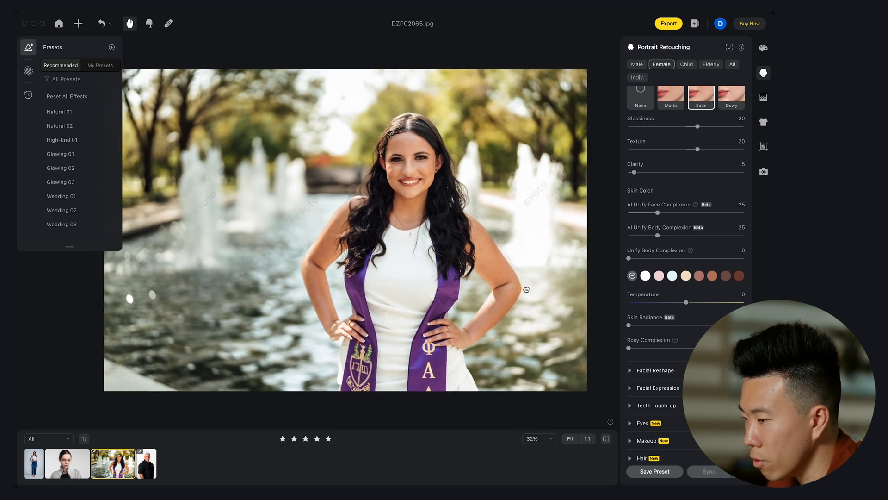
Try several light and dark skin tone swatches under Skin Color, and return the selection to none.
scroll(667, 308, "down", 1)
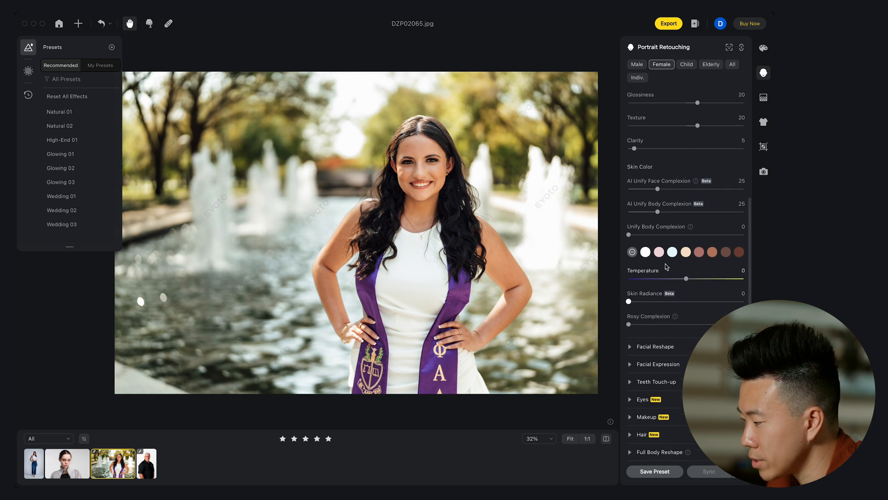
left_click(645, 251)
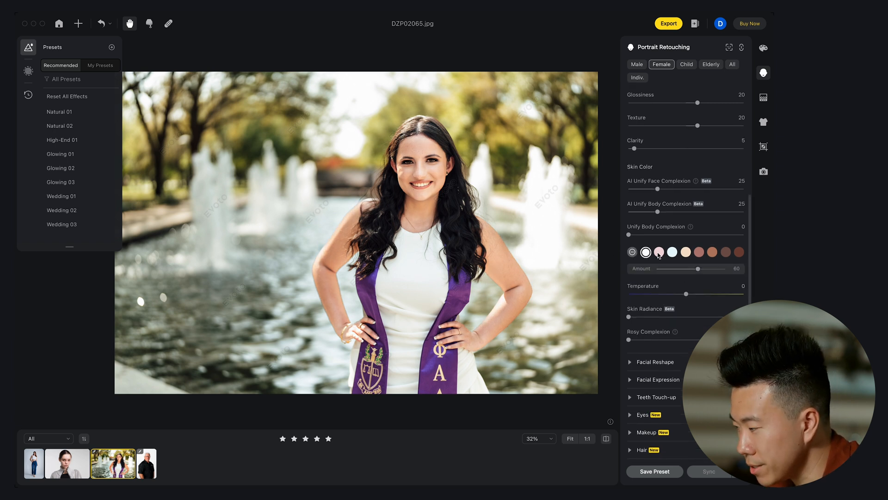
left_click(660, 252)
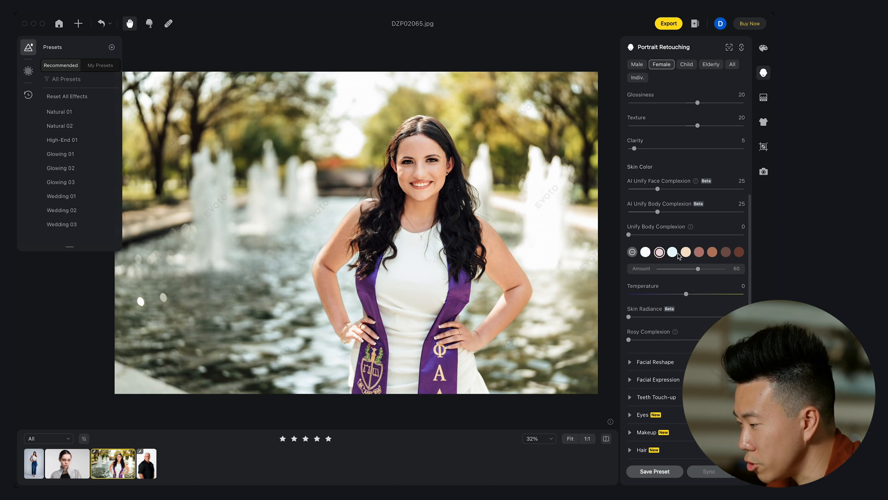
left_click(699, 253)
left_click(712, 253)
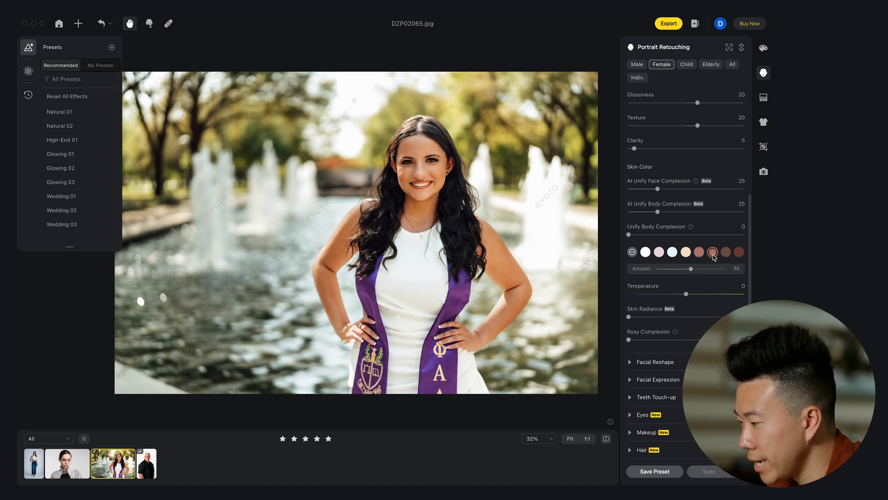
left_click(726, 253)
left_click(740, 253)
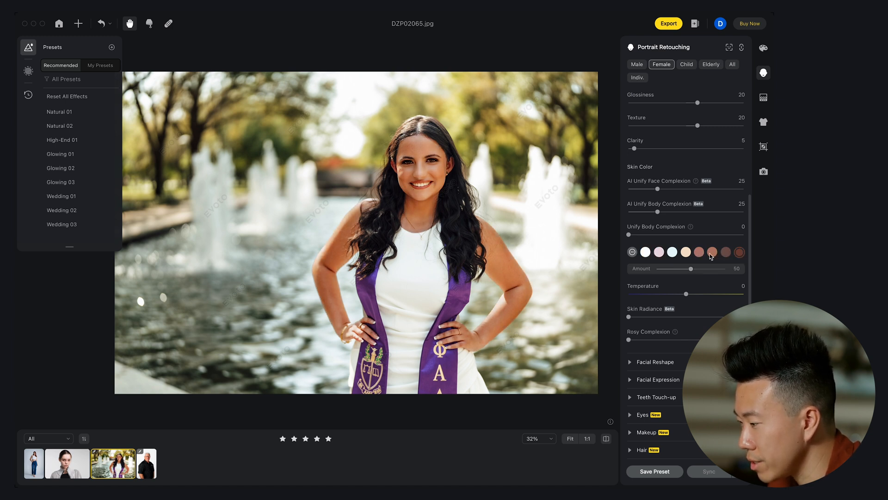
left_click(699, 253)
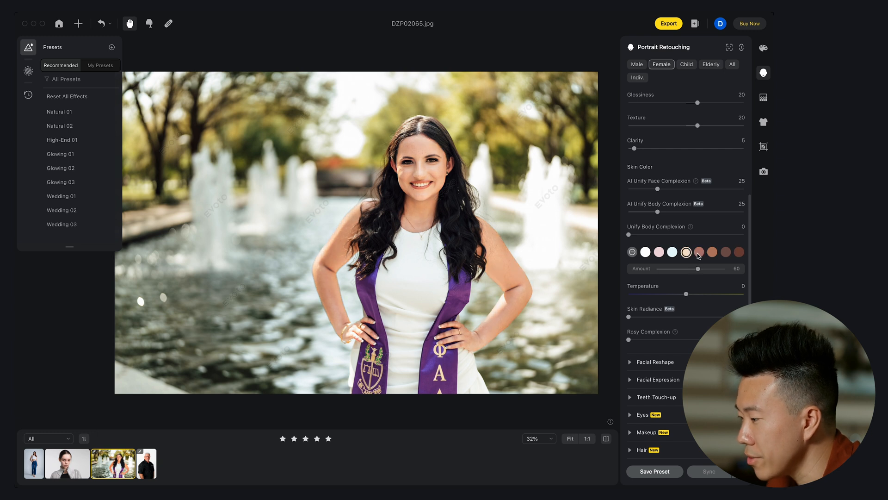
left_click(632, 253)
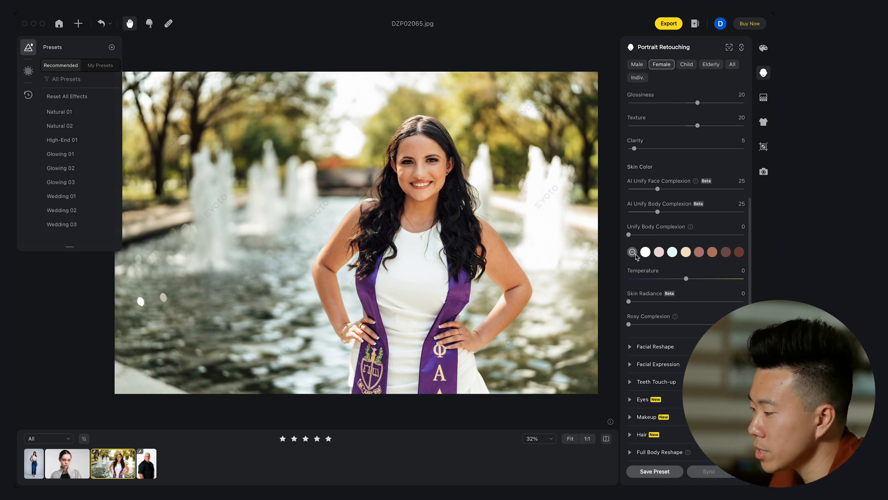
left_click(646, 252)
left_click(660, 254)
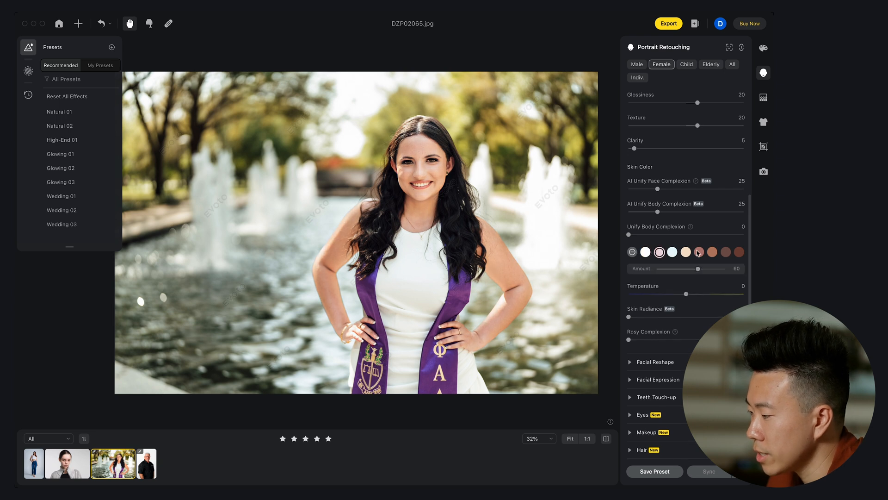
left_click(713, 252)
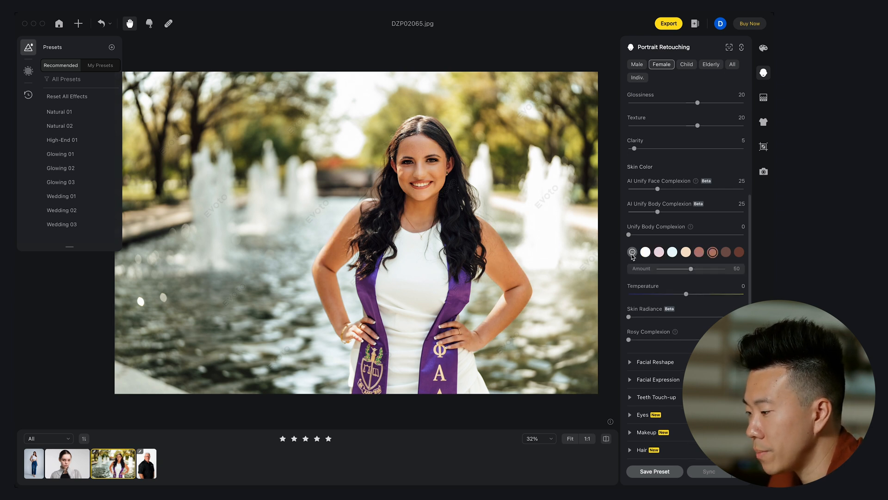
left_click(632, 253)
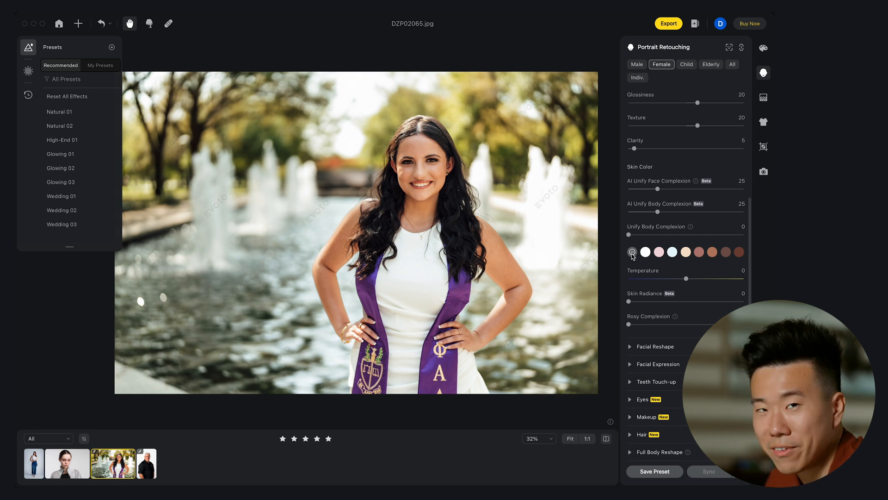
Try out the Skin Radiance and Rosy Complexion adjustments, and return both to their minimum.
left_click_drag(494, 275, 476, 276)
left_click_drag(629, 301, 744, 301)
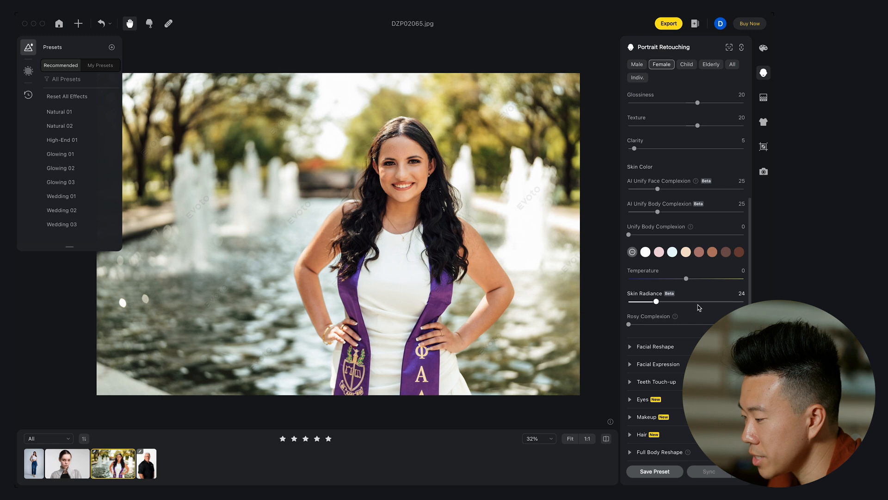
left_click_drag(743, 302, 629, 302)
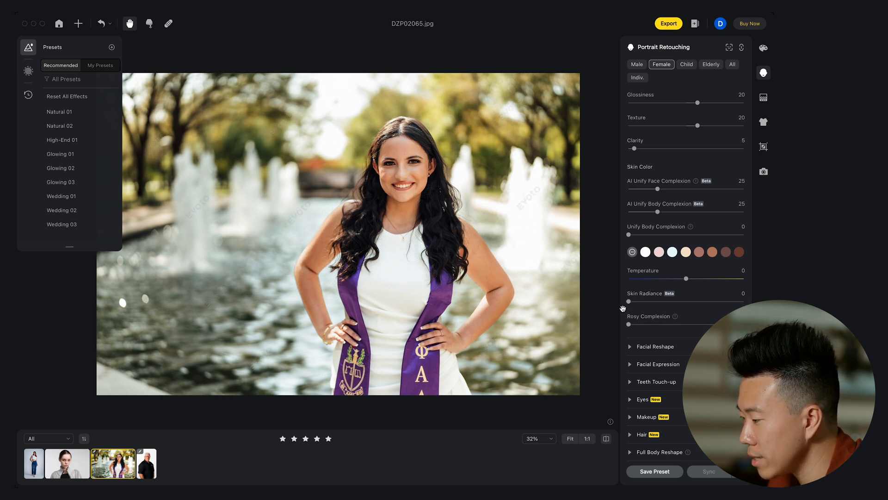
left_click_drag(628, 302, 624, 324)
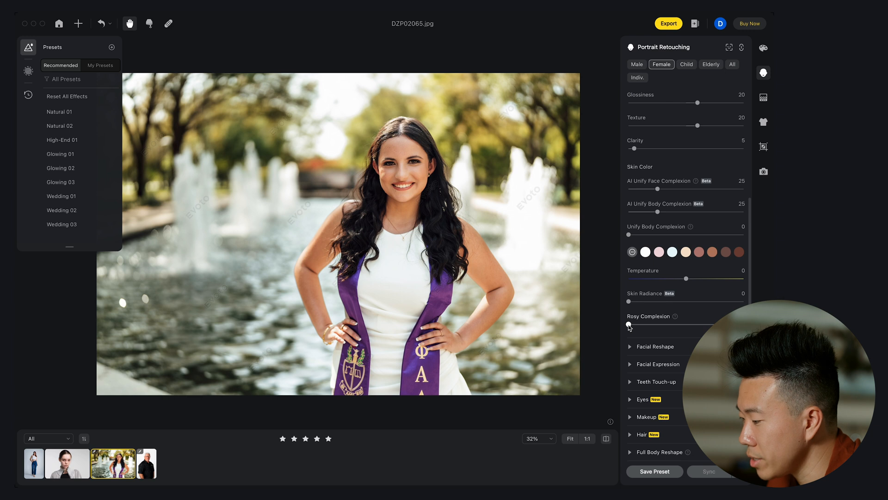
left_click_drag(629, 325, 613, 334)
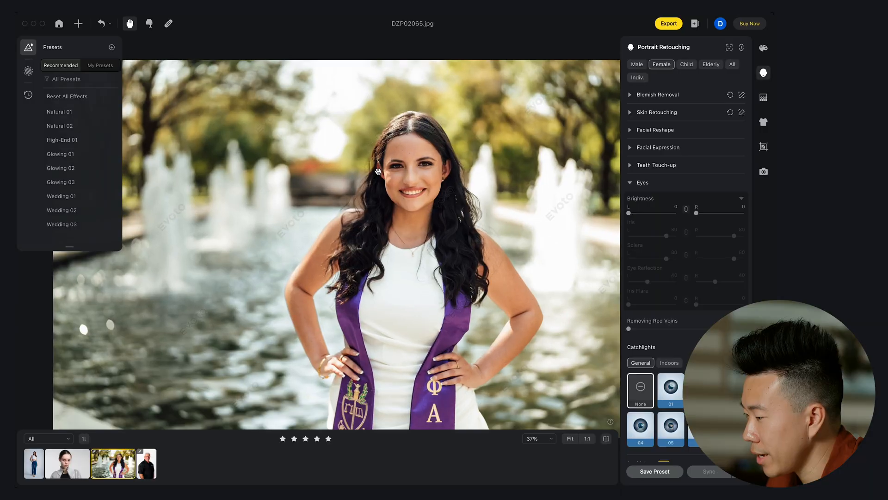
Test the Eyes Brightness at 99 while viewing the eyes up close, and settle both eyes at 33.
scroll(399, 161, "up", 5)
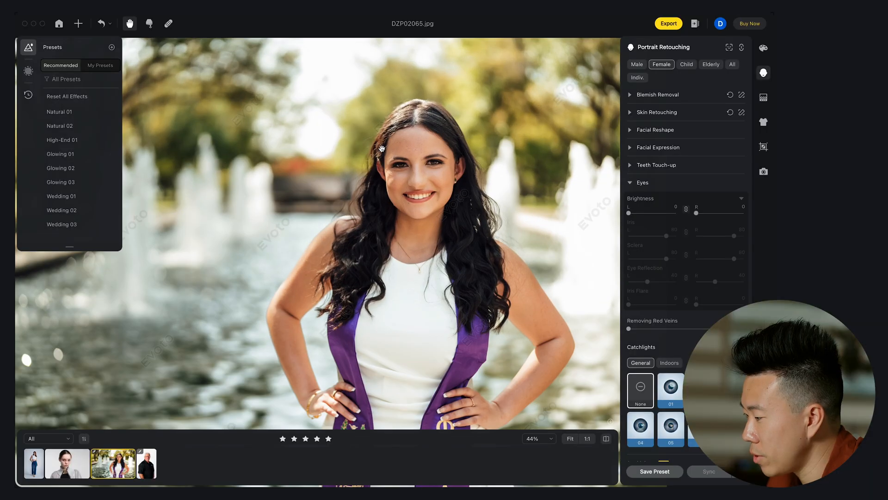
scroll(399, 161, "up", 5)
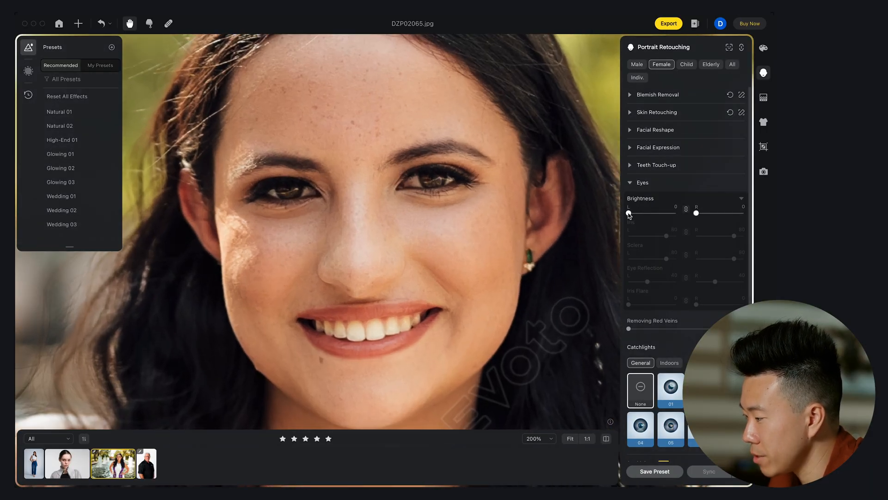
left_click_drag(629, 213, 676, 214)
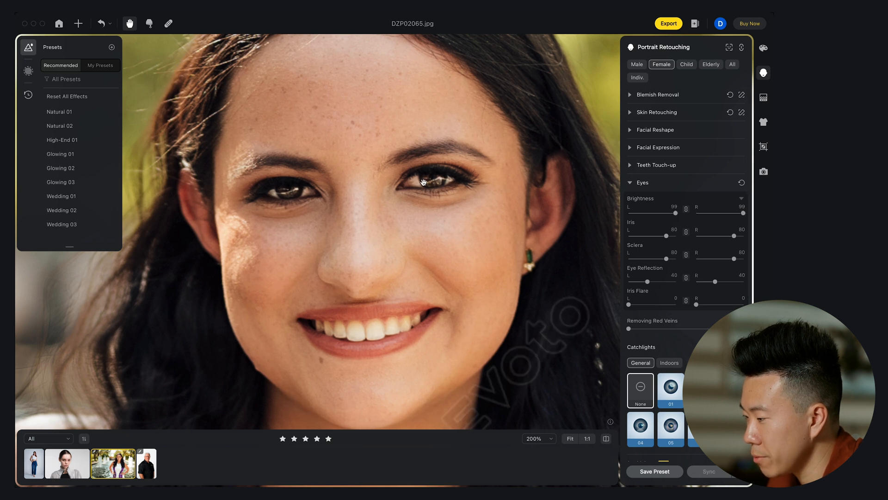
scroll(324, 184, "down", 10)
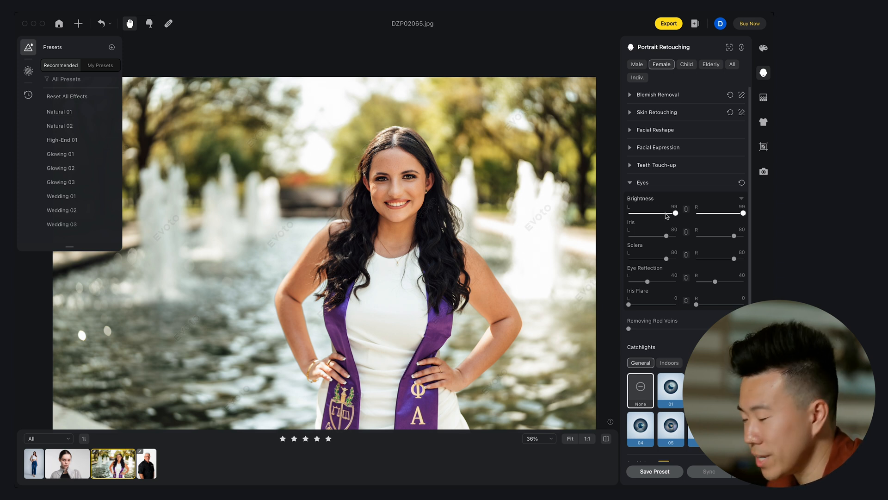
left_click_drag(677, 216, 648, 221)
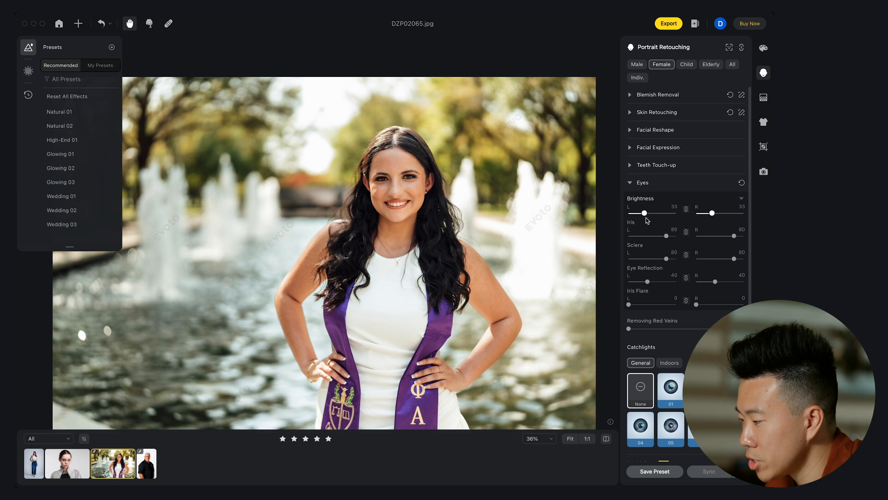
Compare low, medium and high strengths of Removing Red Veins with the eyes up close, and keep a high strength.
scroll(407, 163, "up", 1)
scroll(408, 163, "up", 5)
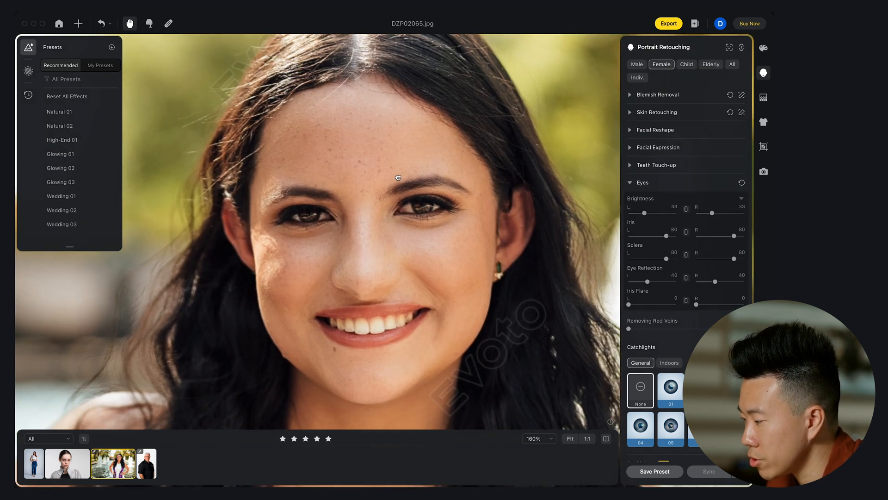
left_click_drag(630, 329, 743, 330)
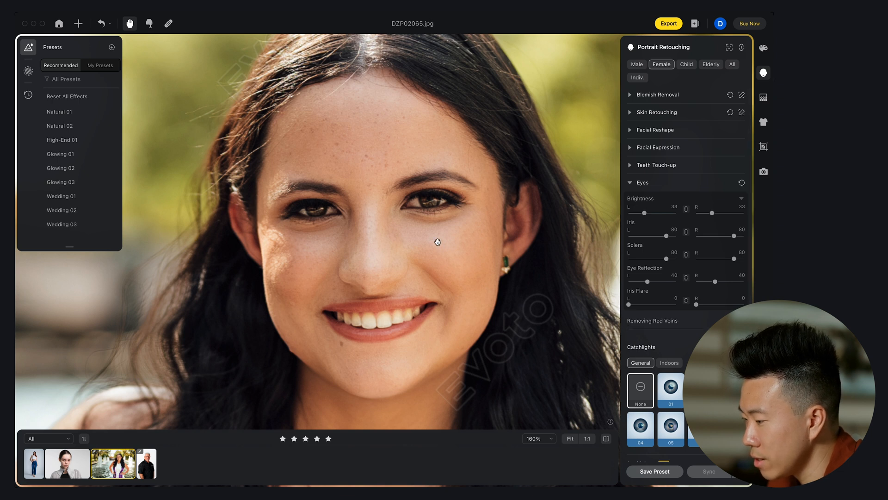
scroll(439, 238, "up", 2)
double_click(743, 329)
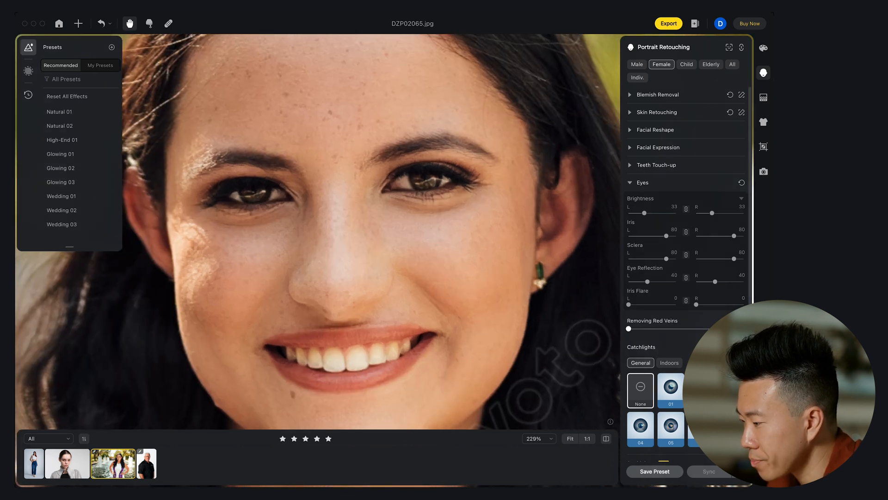
left_click(682, 329)
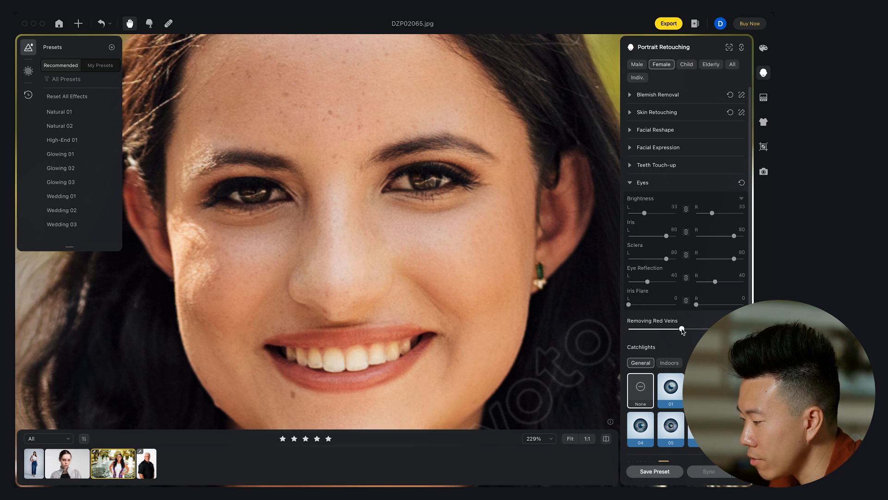
left_click_drag(684, 330, 687, 330)
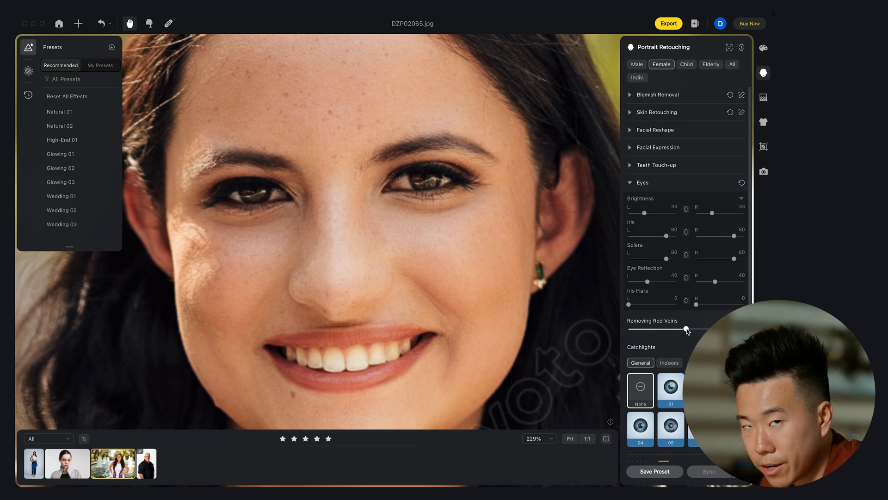
left_click_drag(687, 330, 631, 330)
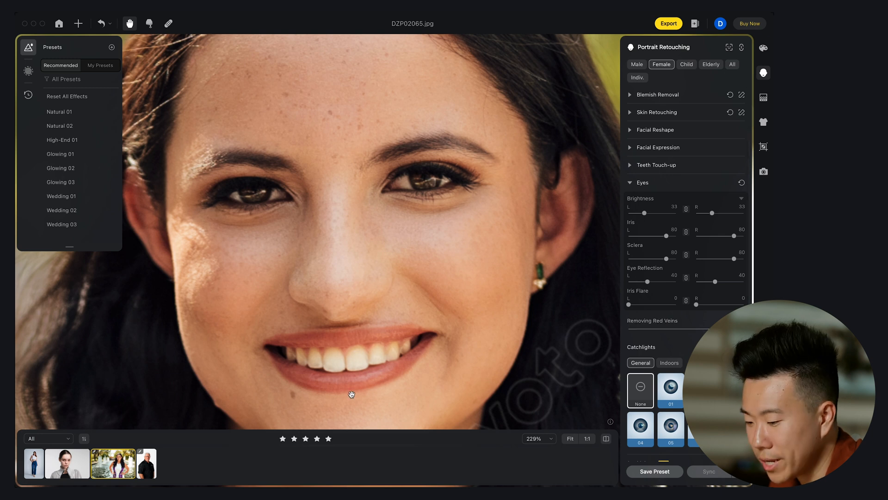
Switch to the studio portrait SampleImage_1.jpg and frame the woman's face.
scroll(266, 254, "down", 3)
left_click(67, 463)
scroll(389, 349, "down", 4)
scroll(388, 349, "down", 4)
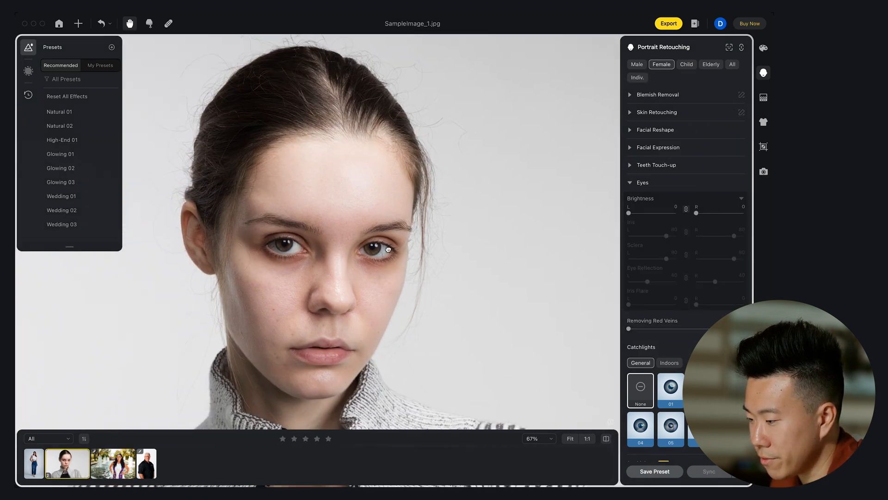
Raise Removing Red Veins to a high strength while viewing the woman's eyes up close in SampleImage_1.jpg.
scroll(393, 196, "up", 5)
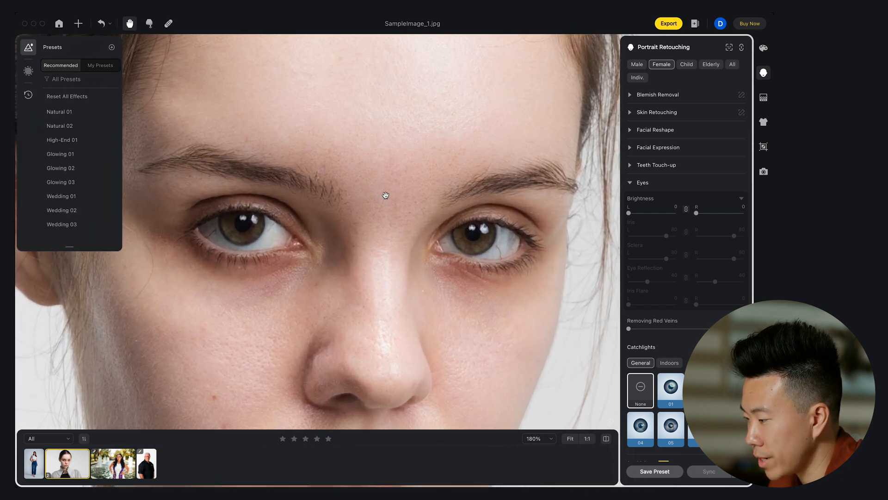
left_click_drag(393, 195, 399, 195)
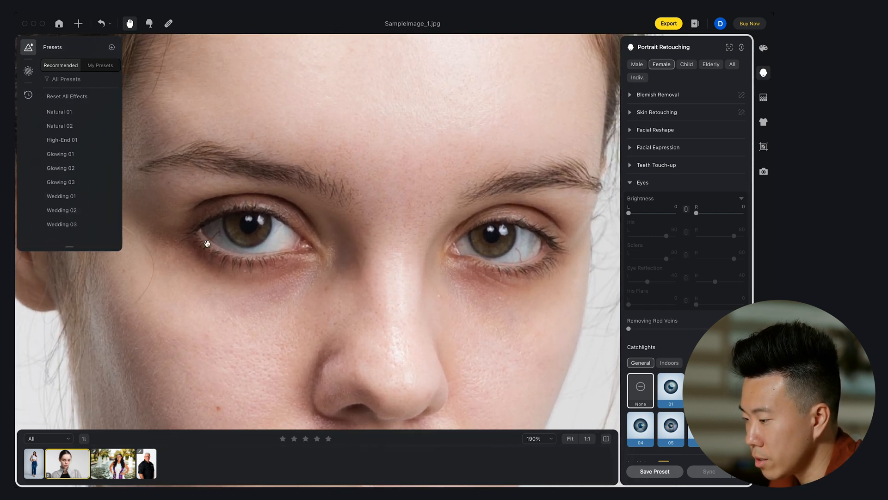
scroll(532, 280, "down", 3)
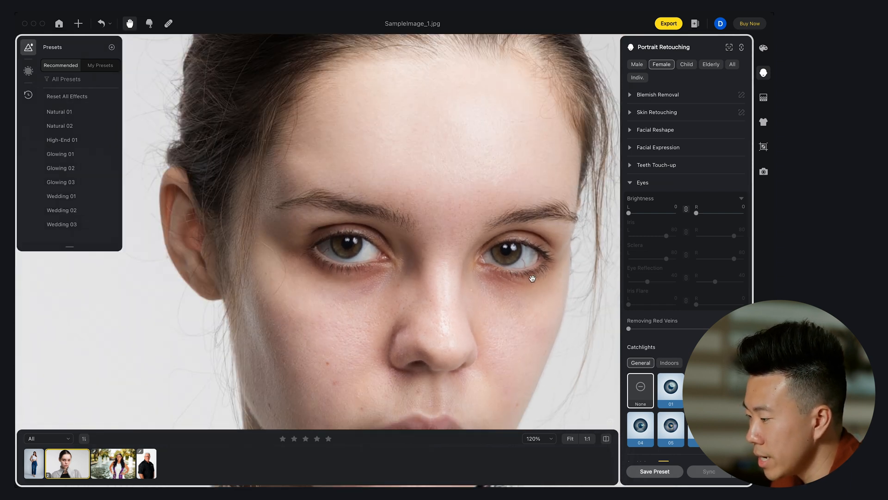
scroll(522, 259, "up", 3)
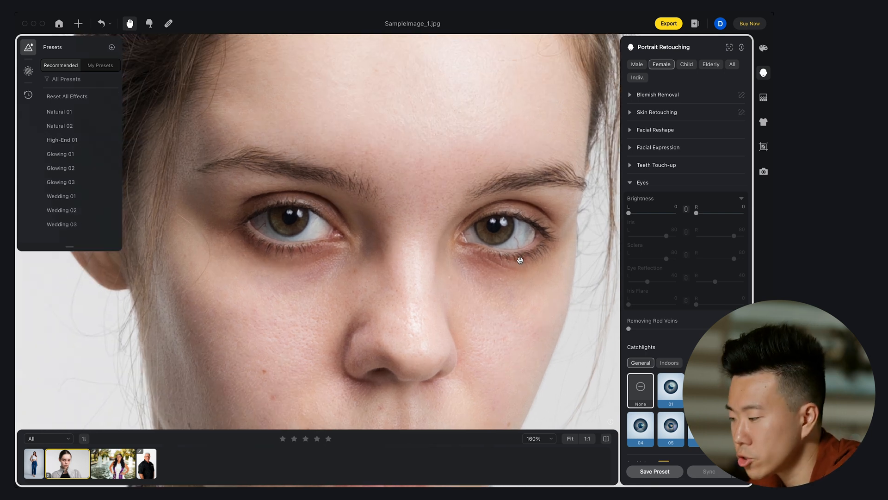
left_click_drag(629, 328, 721, 328)
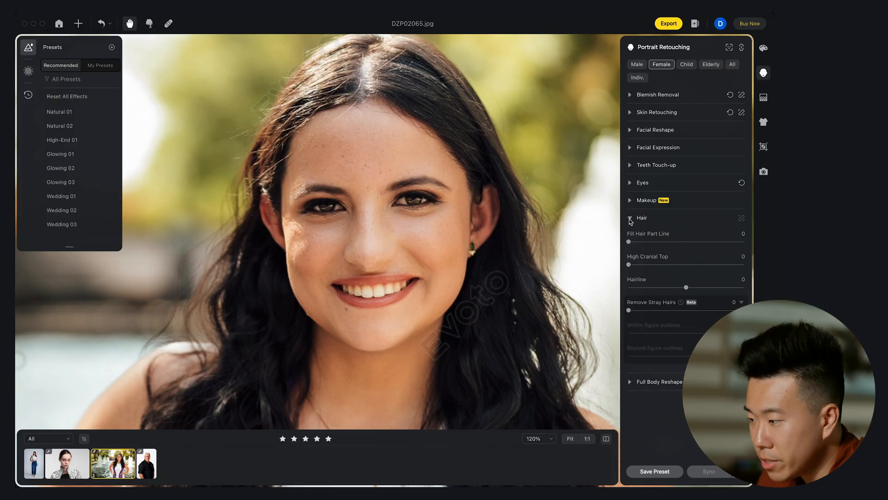
Test Remove Stray Hairs at 100 on DZP02065.jpg with all of the hair in view, and lower it to a moderate strength.
scroll(508, 198, "down", 5)
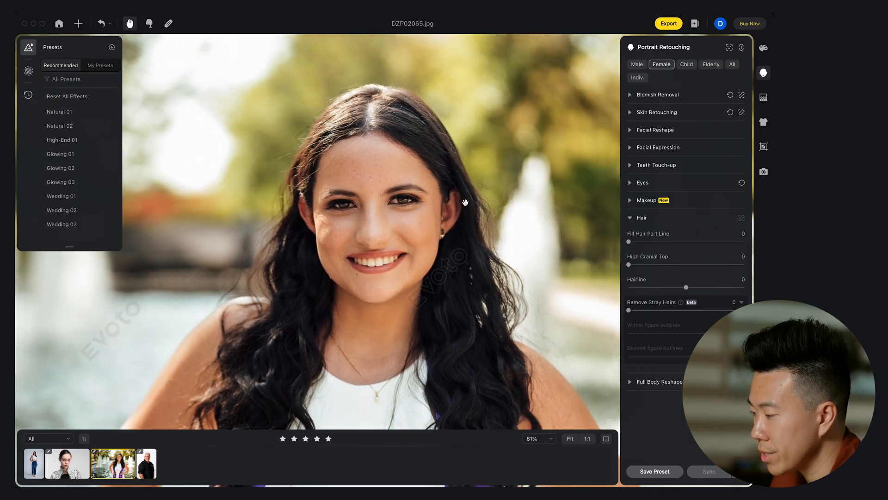
scroll(458, 208, "down", 3)
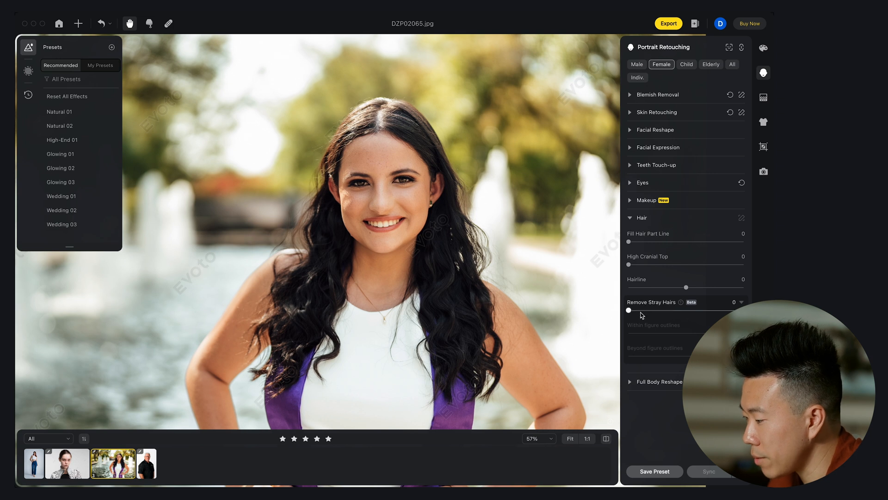
left_click_drag(630, 312, 766, 300)
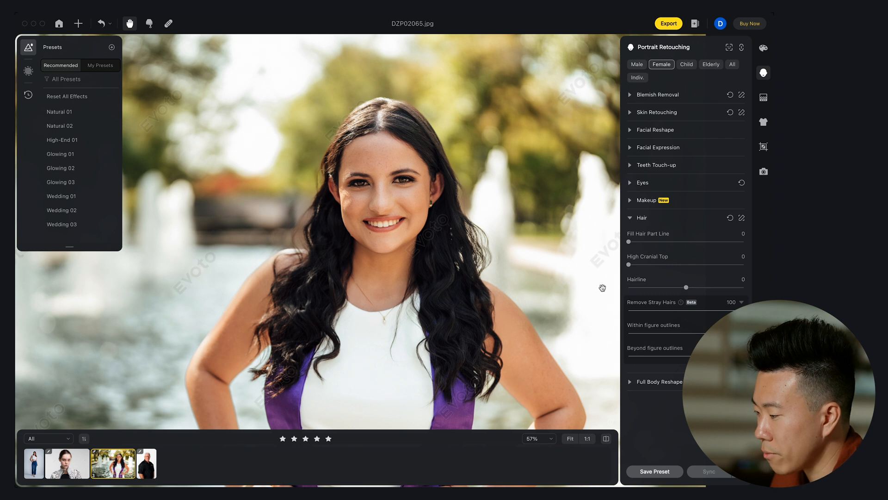
left_click_drag(592, 289, 591, 282)
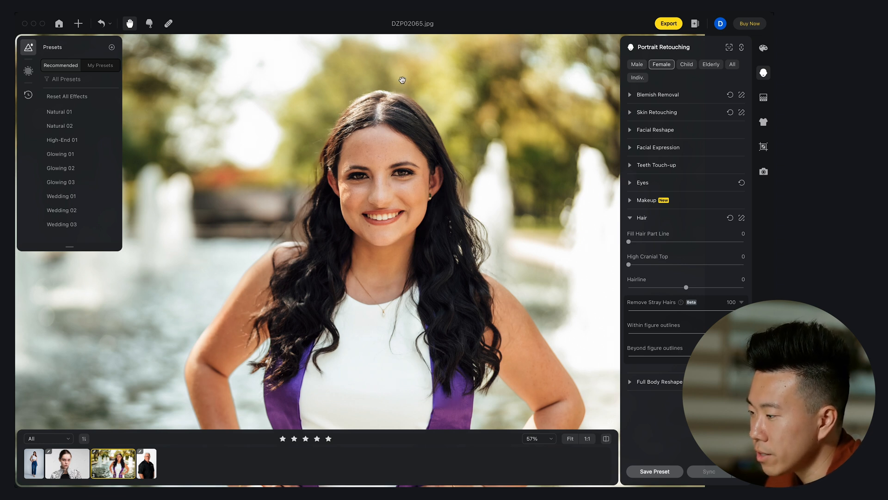
left_click_drag(359, 104, 350, 110)
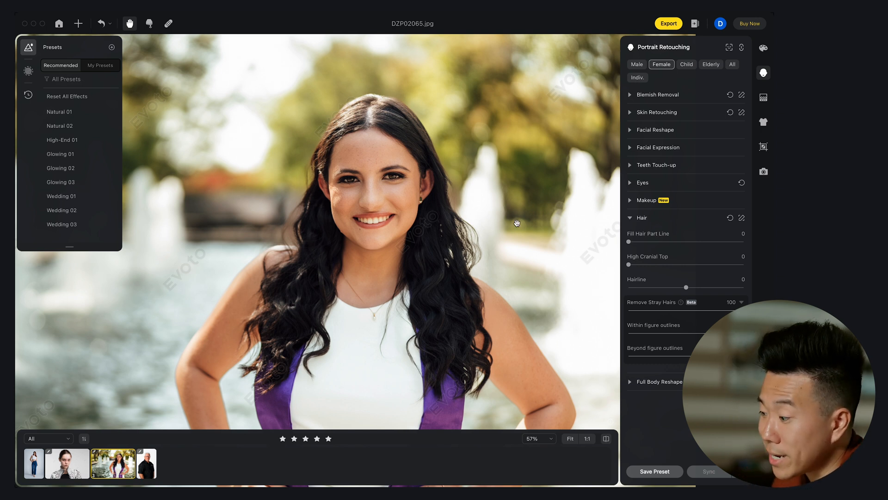
left_click_drag(517, 224, 512, 219)
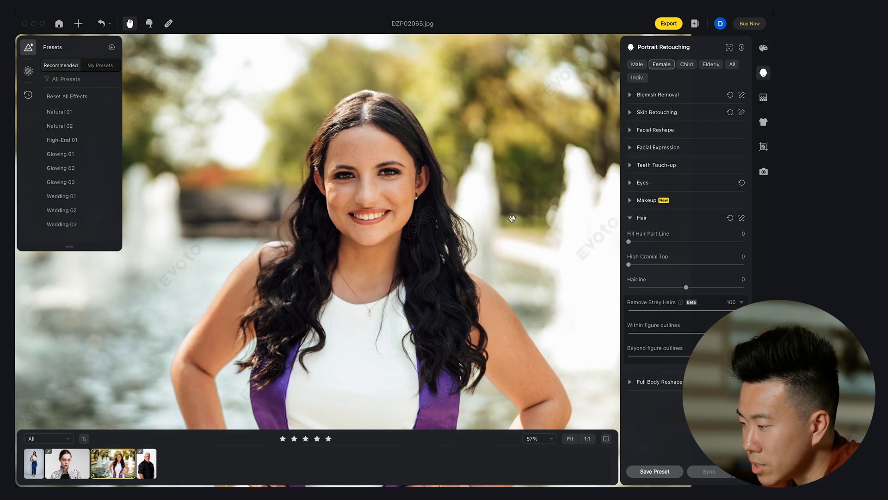
left_click_drag(742, 310, 697, 310)
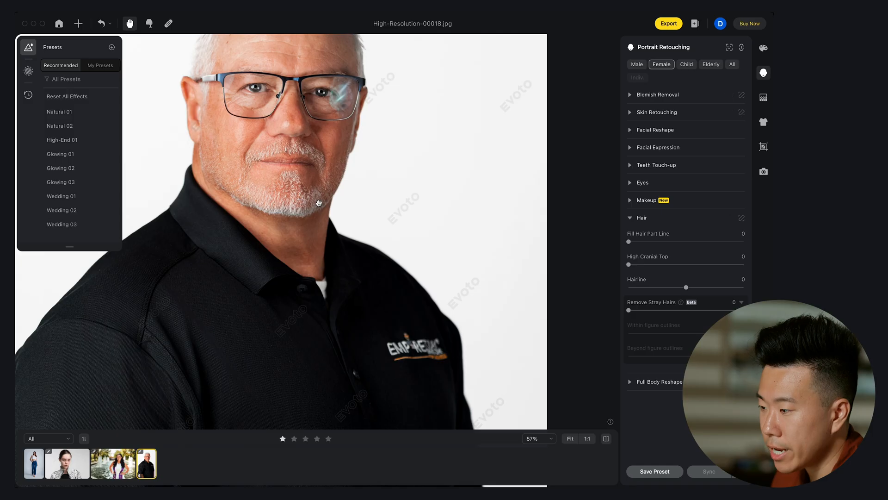
Apply light Freckle & Acne removal to the man in High-Resolution-00018.jpg, and set Body Blemish to 20, Face Shine to 25 and Face Forehead Wrinkle to 50.
scroll(318, 203, "down", 5)
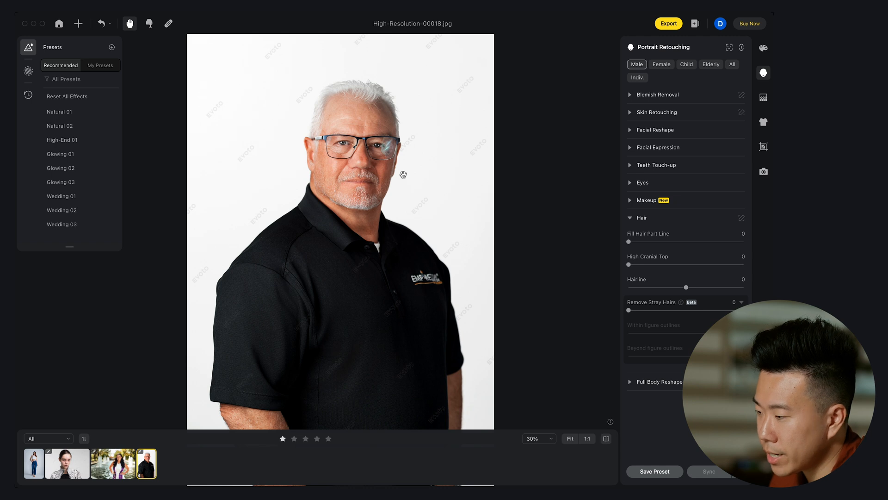
scroll(404, 175, "up", 2)
left_click_drag(404, 174, 456, 206)
left_click(630, 95)
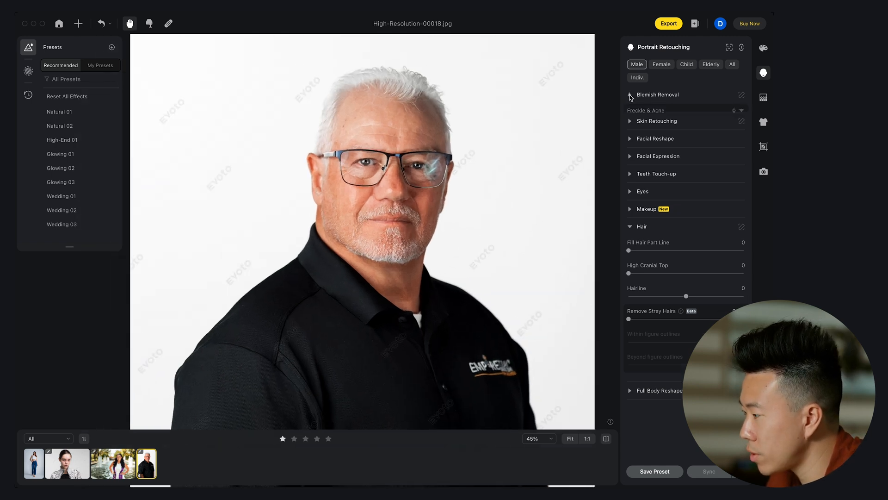
scroll(485, 182, "up", 1)
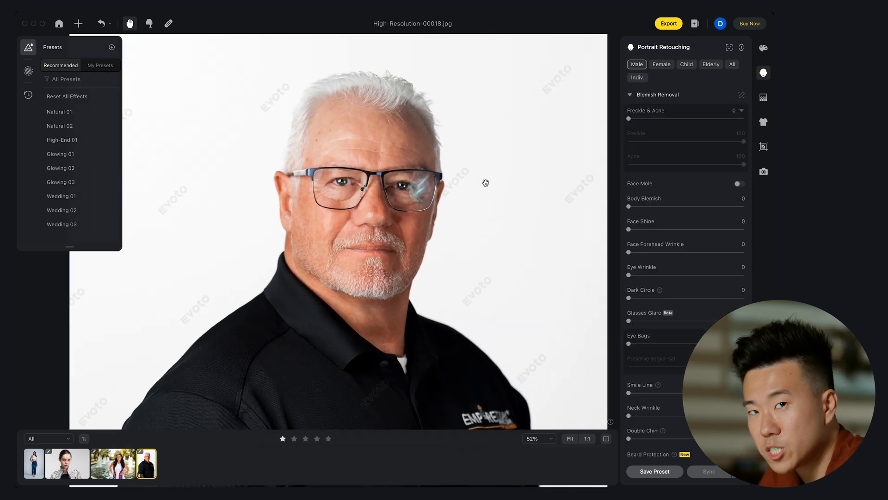
left_click(651, 119)
left_click(652, 206)
left_click(657, 229)
left_click_drag(629, 252, 686, 252)
Set Eye Wrinkle to 35, Dark Circle to 20, Eye Bags to 50, Smile Line and Neck Wrinkle to 25, and slightly raise Smooth Face Skin.
scroll(687, 256, "down", 4)
left_click_drag(629, 237, 686, 236)
left_click_drag(628, 260, 686, 257)
mouse_move(629, 285)
left_mouse_down()
mouse_move(657, 286)
mouse_move(646, 323)
left_mouse_up()
left_click(630, 368)
scroll(648, 289, "down", 7)
scroll(648, 288, "up", 8)
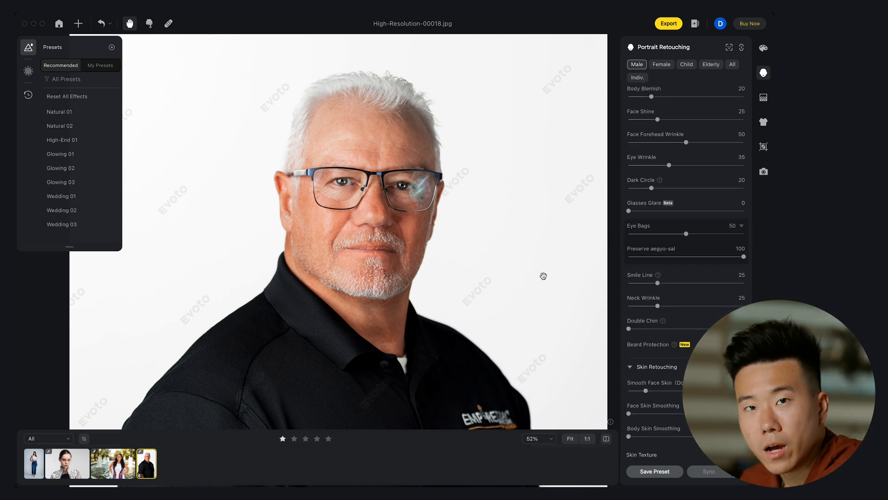
Examine the retouched face up close and try Eye Bags at 100 on the man's portrait.
scroll(429, 252, "up", 3)
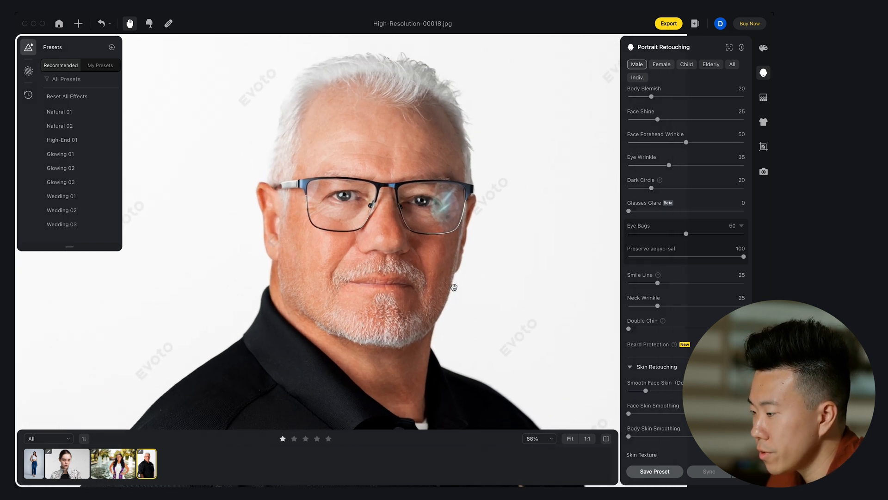
scroll(454, 288, "down", 1)
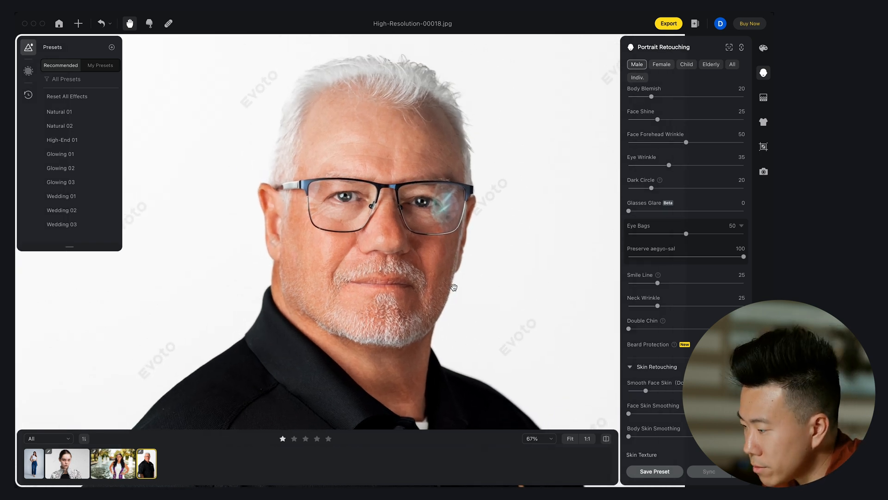
scroll(454, 287, "down", 3)
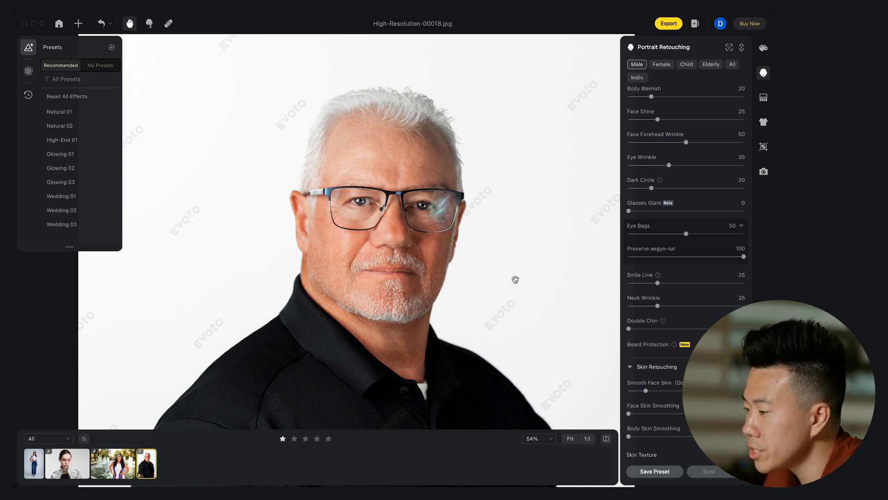
scroll(484, 273, "up", 2)
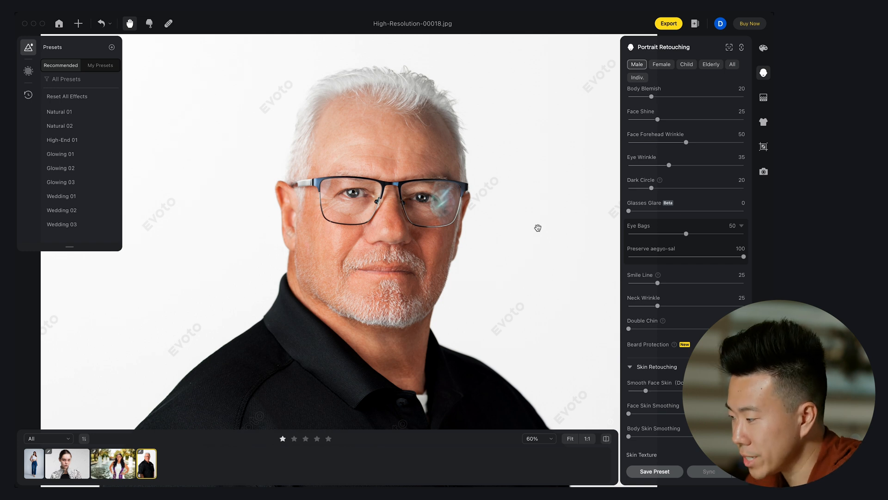
scroll(685, 231, "up", 1)
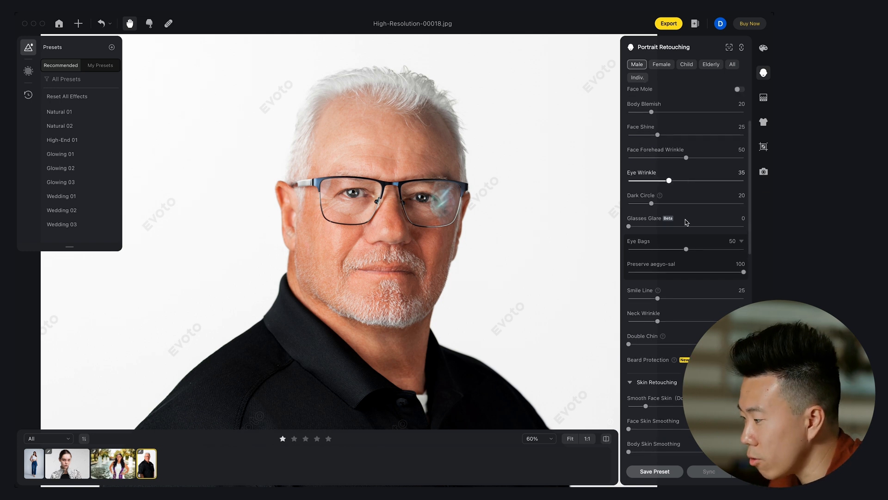
left_click_drag(688, 251, 743, 250)
scroll(682, 185, "up", 3)
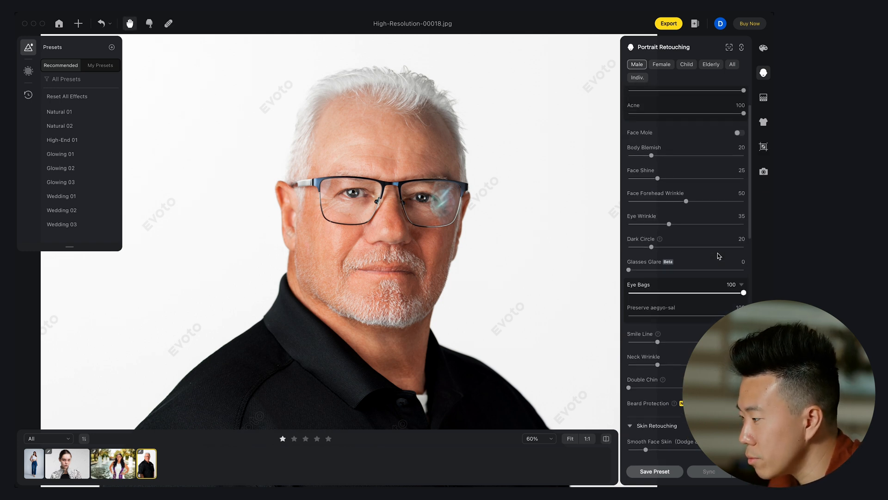
Try Smooth Face Skin (Dodge & Burn) at 100, view the portrait from farther back, and undo the Smooth Face Skin and Eye Bags changes.
scroll(682, 167, "up", 1)
scroll(652, 183, "down", 5)
left_click_drag(645, 282, 758, 288)
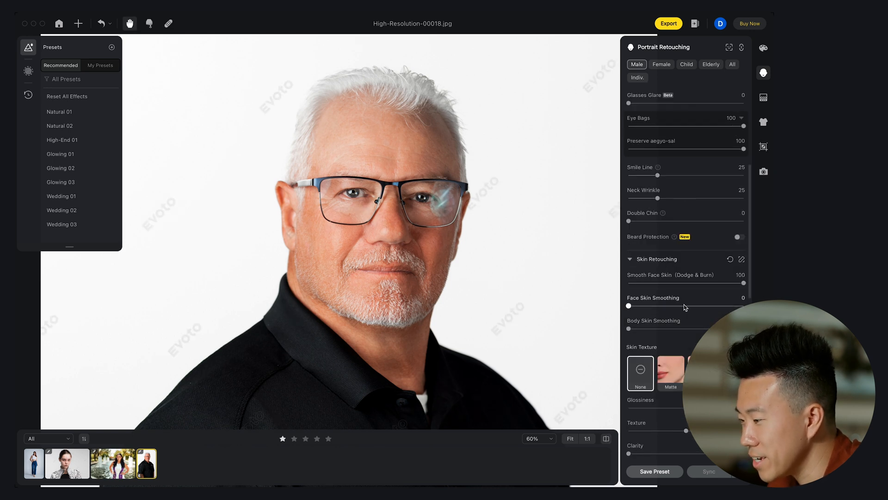
scroll(547, 260, "down", 3)
left_click_drag(547, 261, 505, 217)
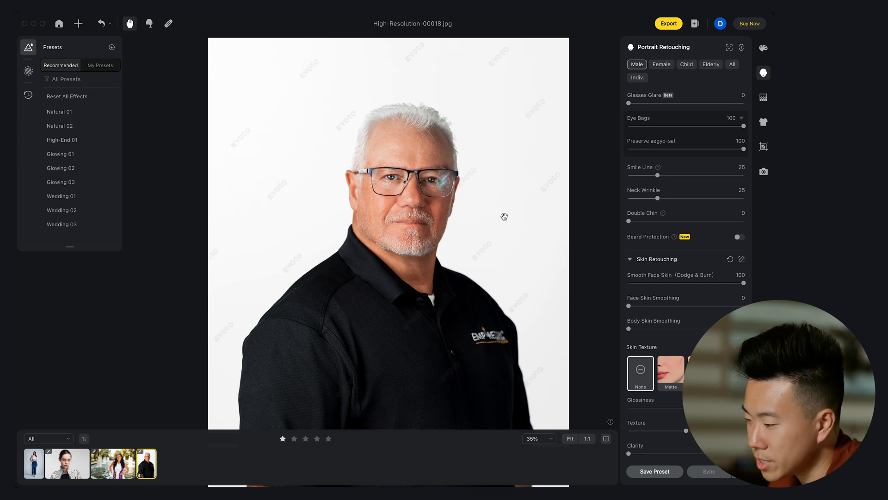
key("super+z")
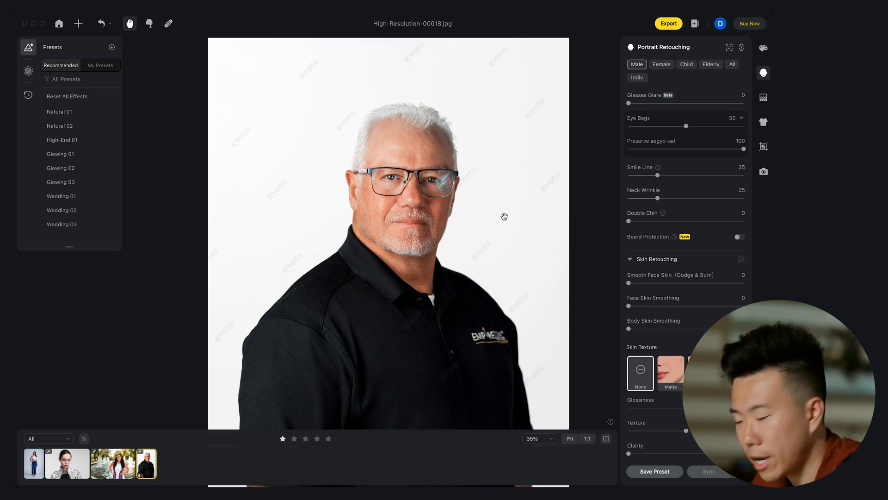
scroll(504, 217, "up", 5)
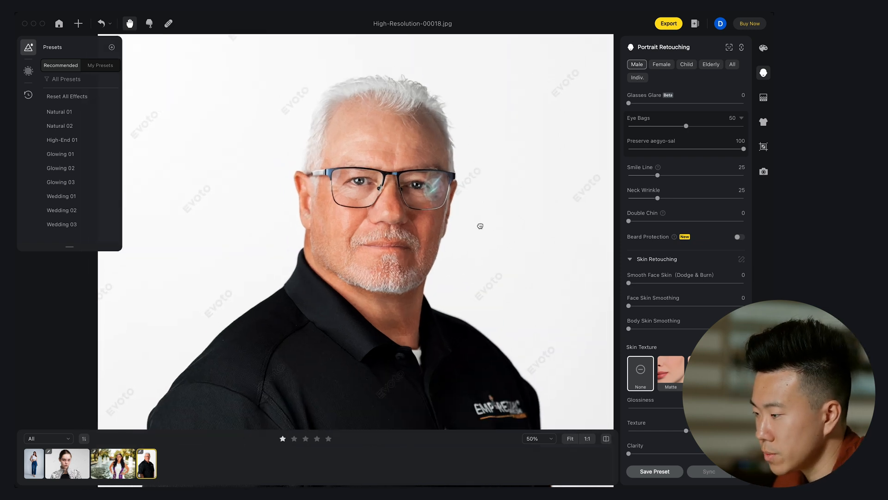
left_click_drag(485, 227, 512, 244)
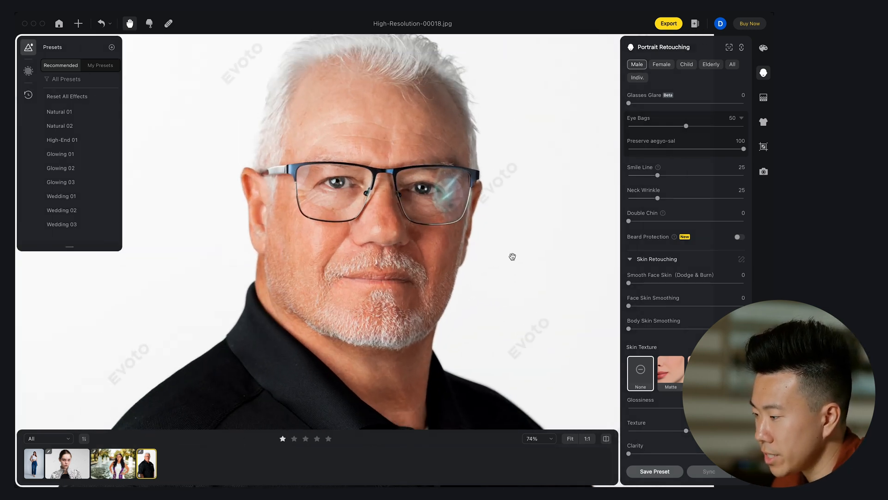
scroll(512, 256, "down", 2)
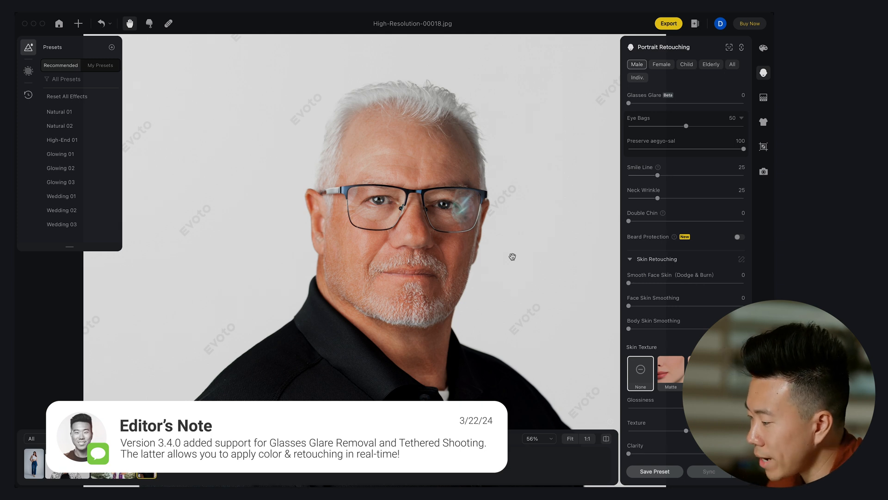
scroll(537, 211, "up", 3)
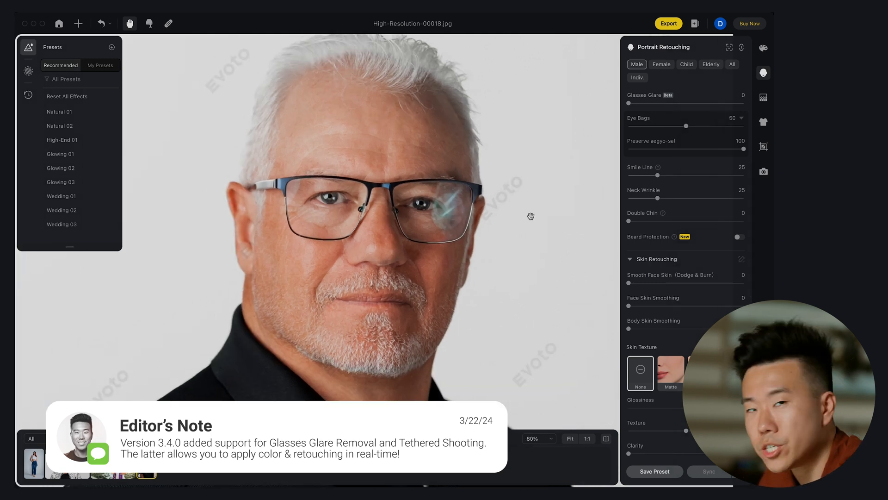